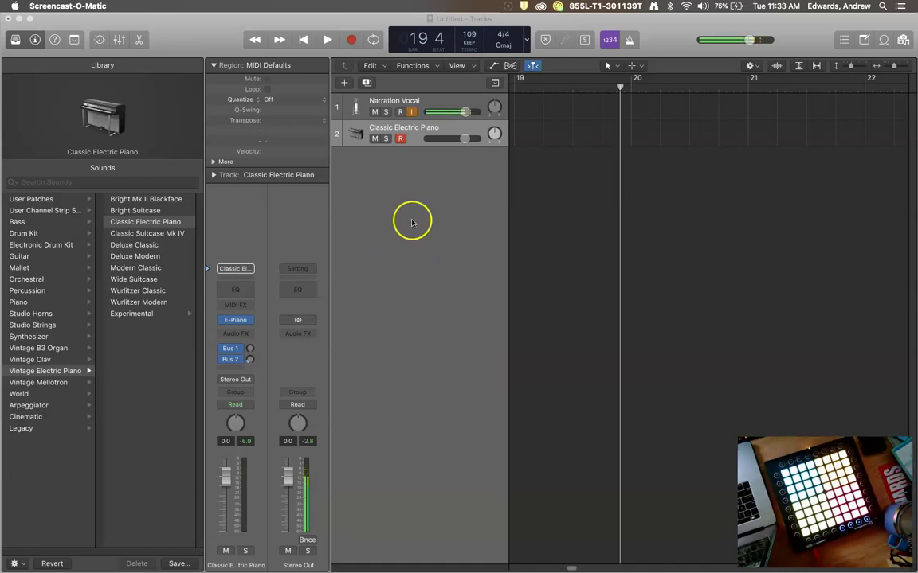
Return the playhead to the start of the project at bar 1, beat 1.
left_click(479, 181)
left_click(520, 189)
left_click(559, 203)
key("Return")
key("space")
left_click(538, 208)
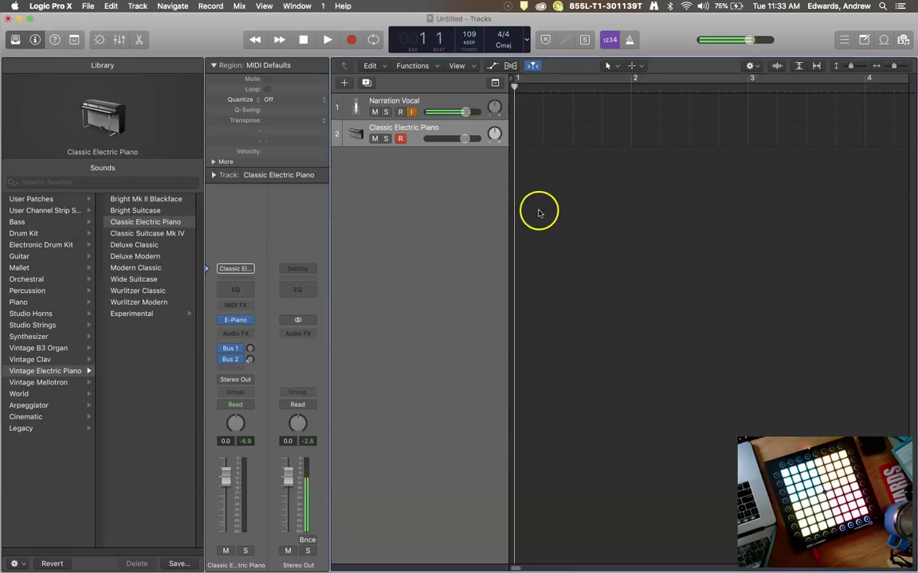
left_click(458, 220)
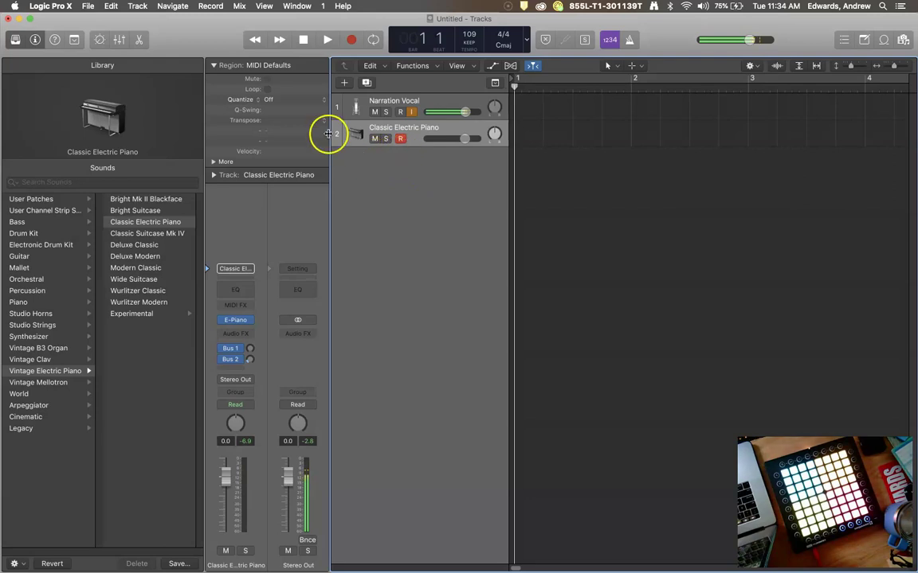
Replace the Classic Electric Piano track's instrument with the stereo version of the Ultrabeat drum synth.
left_click(37, 41)
left_click(37, 41)
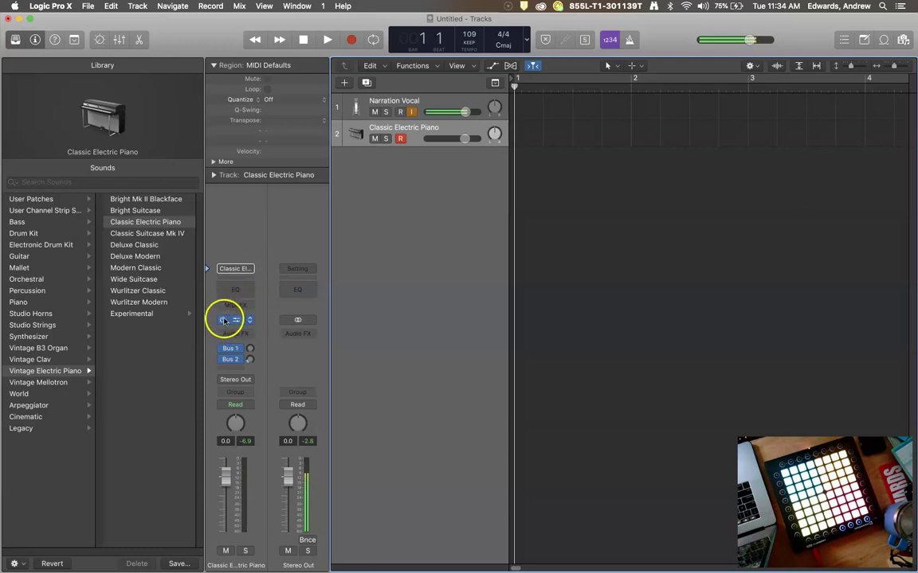
mouse_move(223, 321)
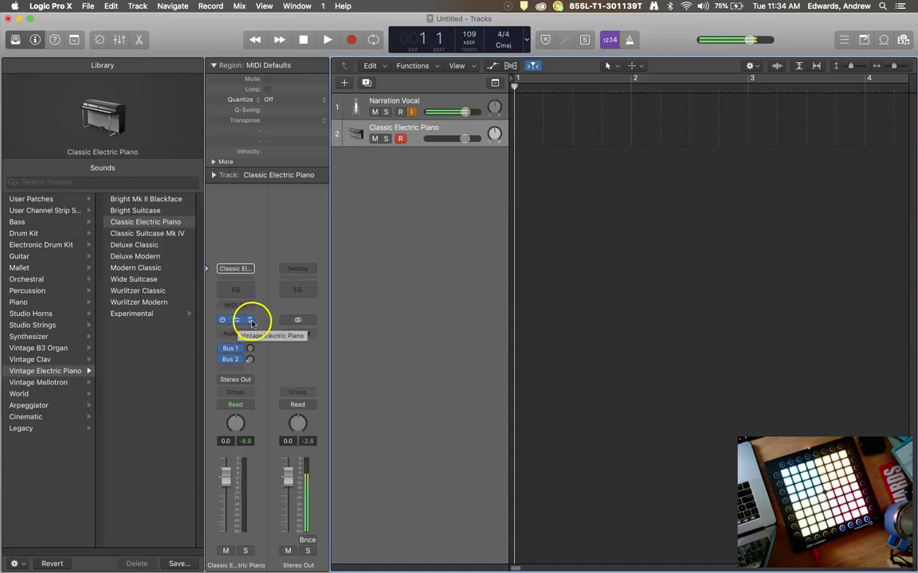
left_click(252, 321)
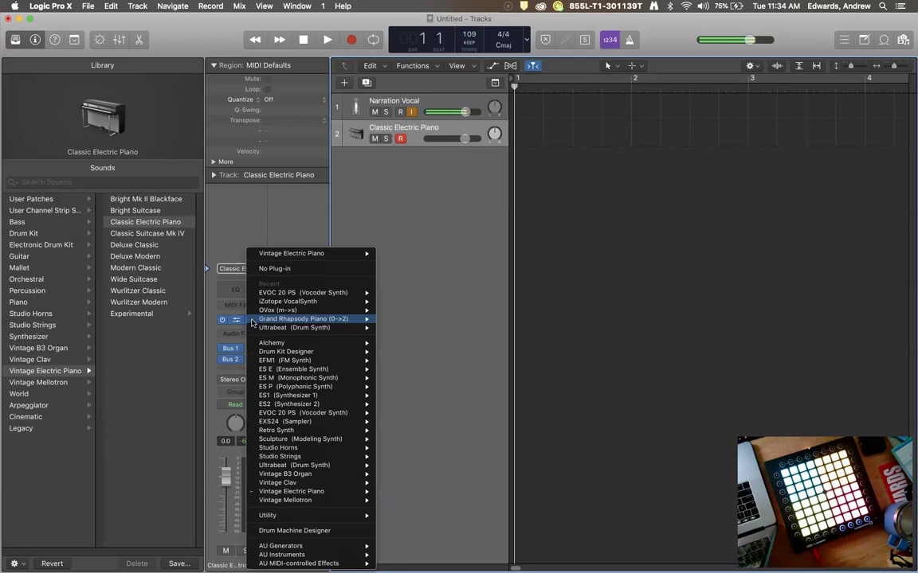
mouse_move(307, 469)
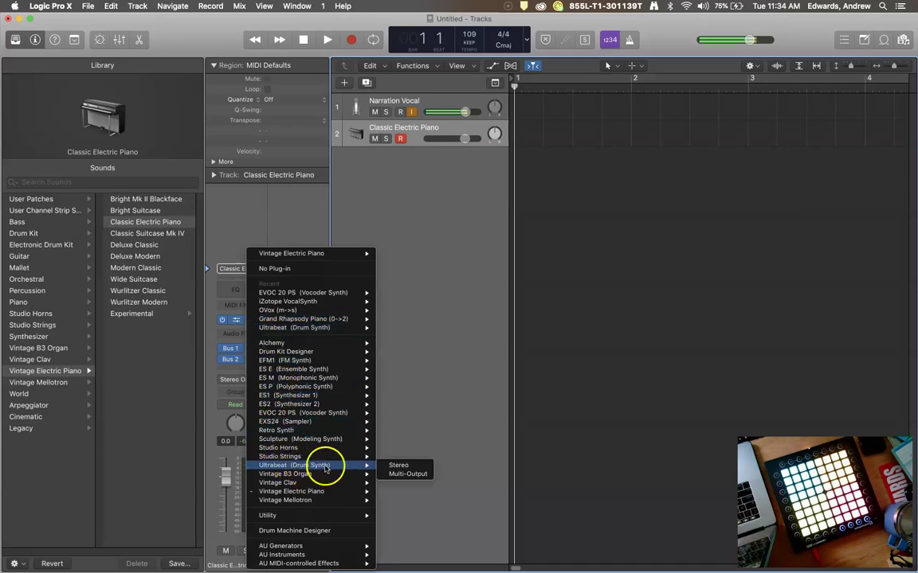
left_click(402, 466)
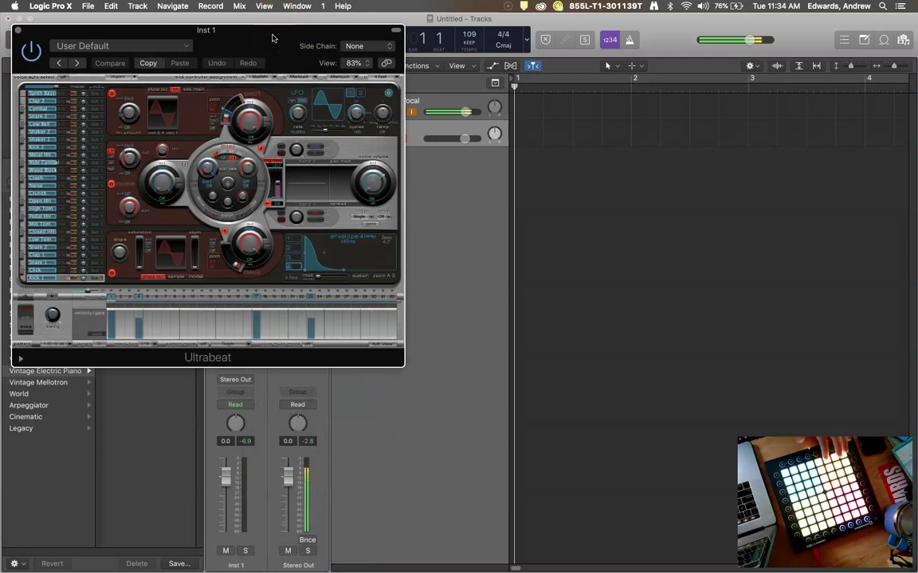
Initialize Ultrabeat's lowest voice, Kick 1, as a Sample voice and keep its oscillator 2 in sample mode.
left_click_drag(272, 36, 623, 194)
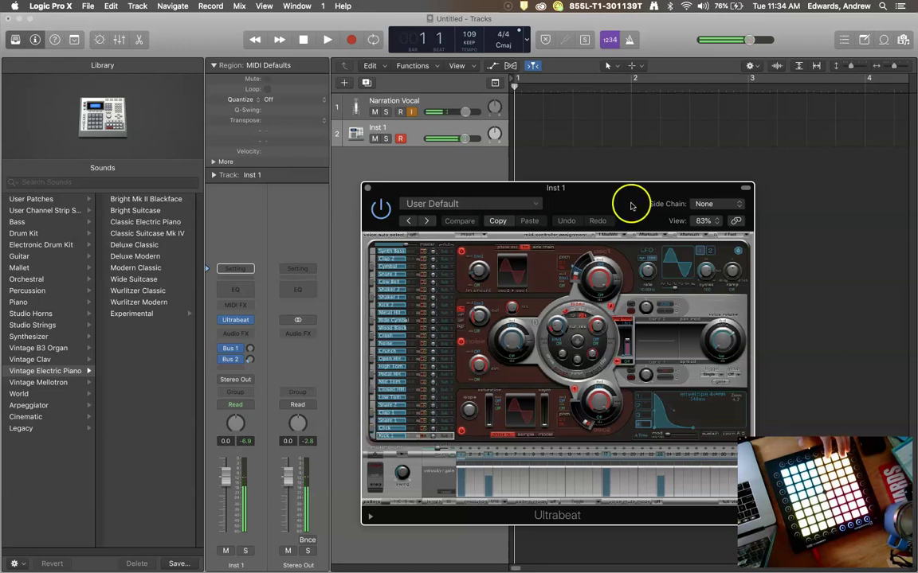
left_click_drag(606, 188, 591, 177)
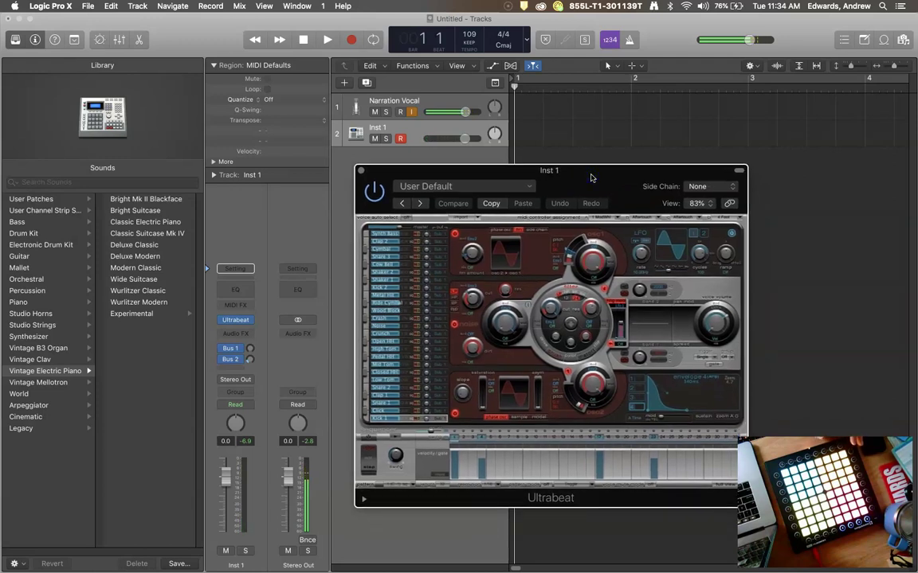
left_click_drag(591, 178, 537, 28)
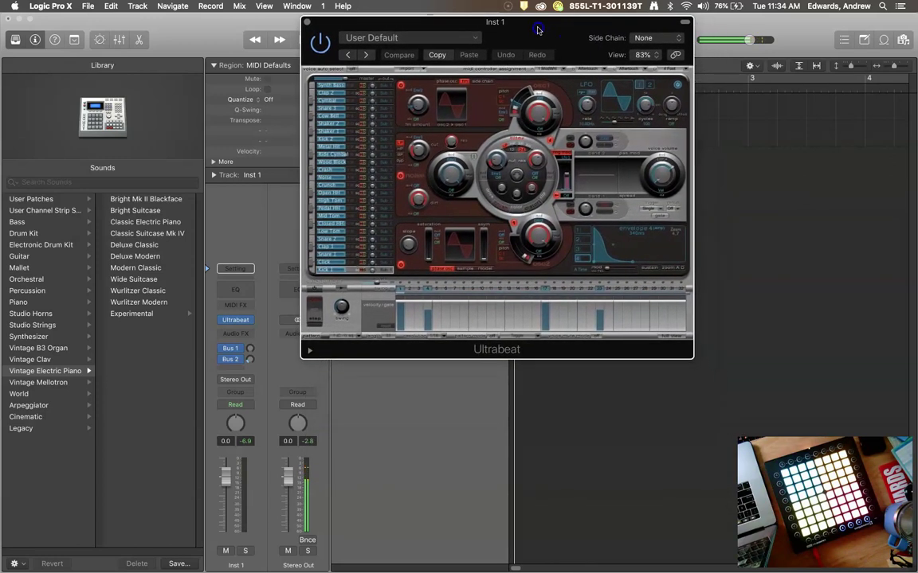
right_click(333, 272)
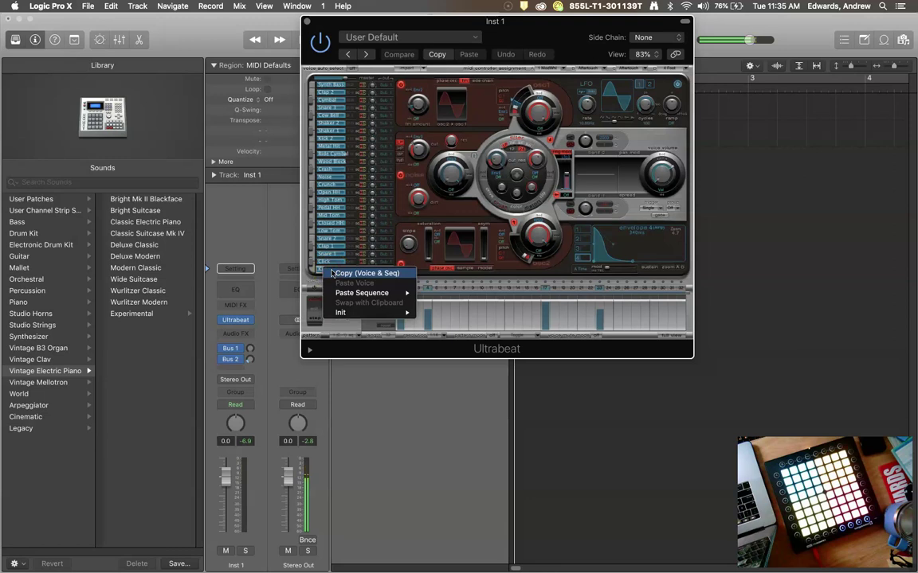
left_click(335, 311)
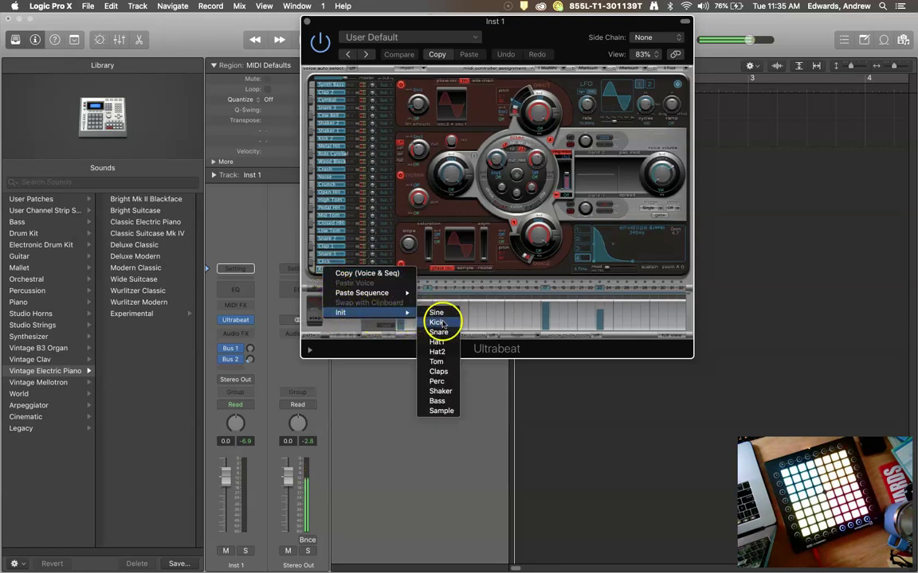
left_click_drag(450, 391, 442, 411)
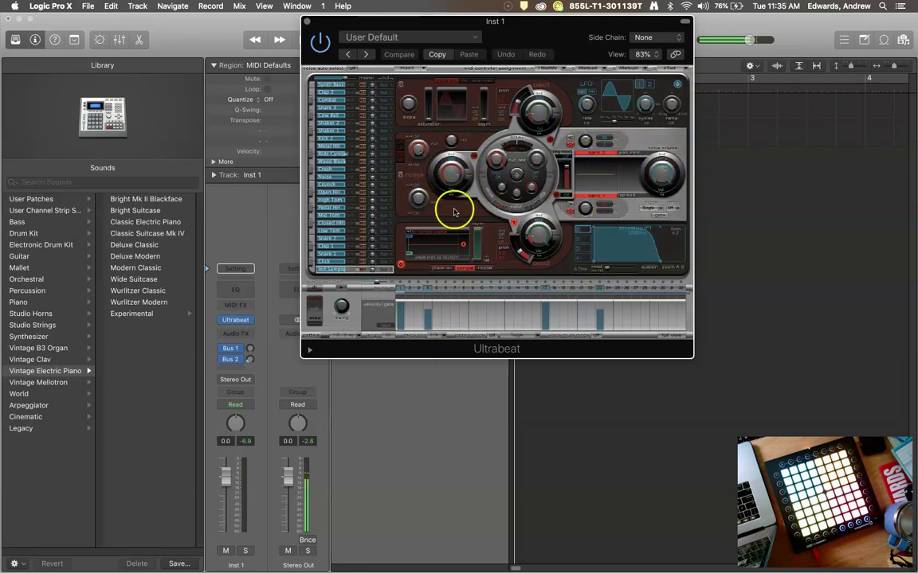
left_click(443, 270)
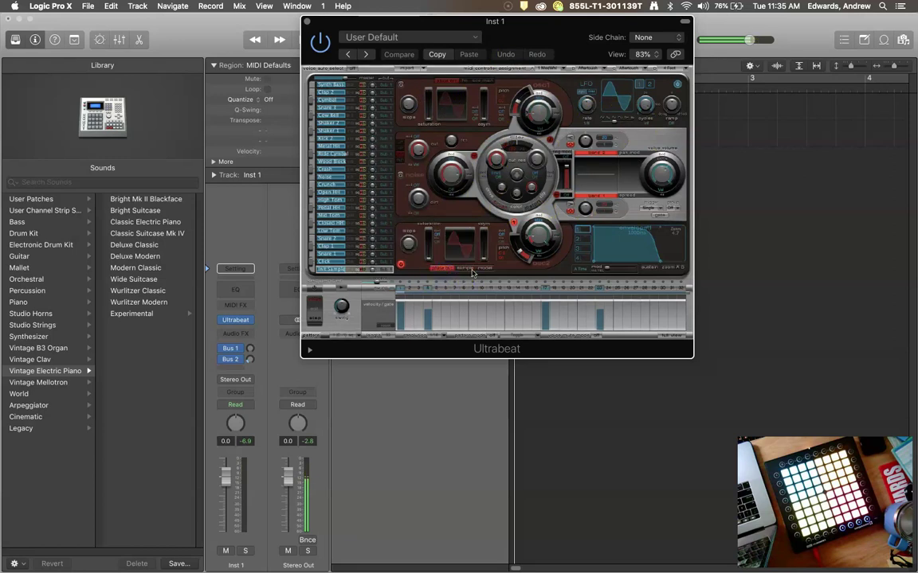
left_click(466, 270)
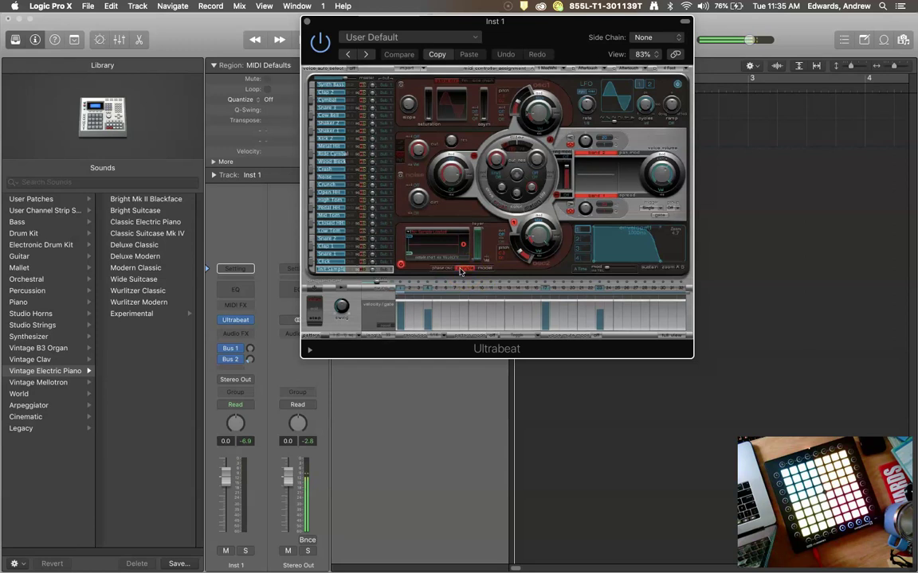
Switch to Finder's KIT PIECES folder, place Ultrabeat beside it, and spread the overlapping audio files apart.
left_click(32, 44)
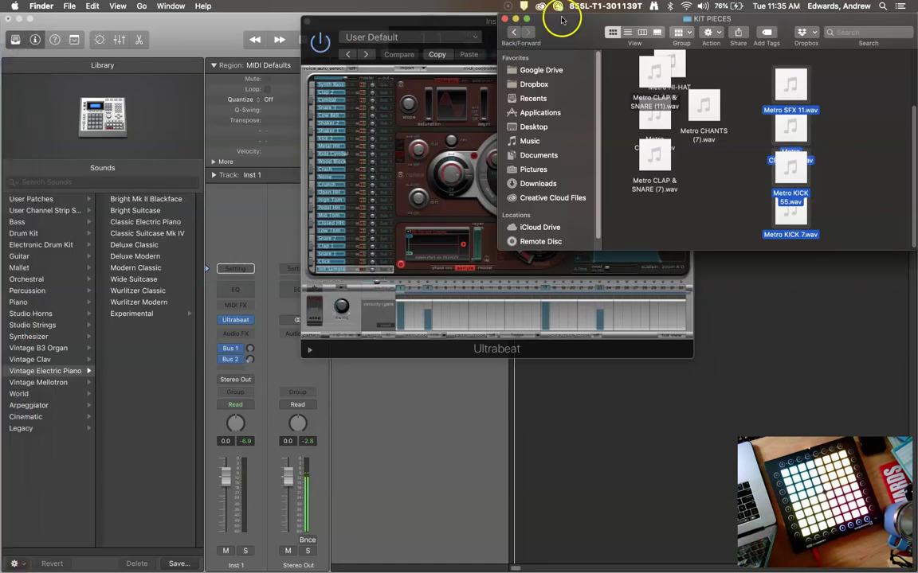
left_click_drag(468, 18, 260, 17)
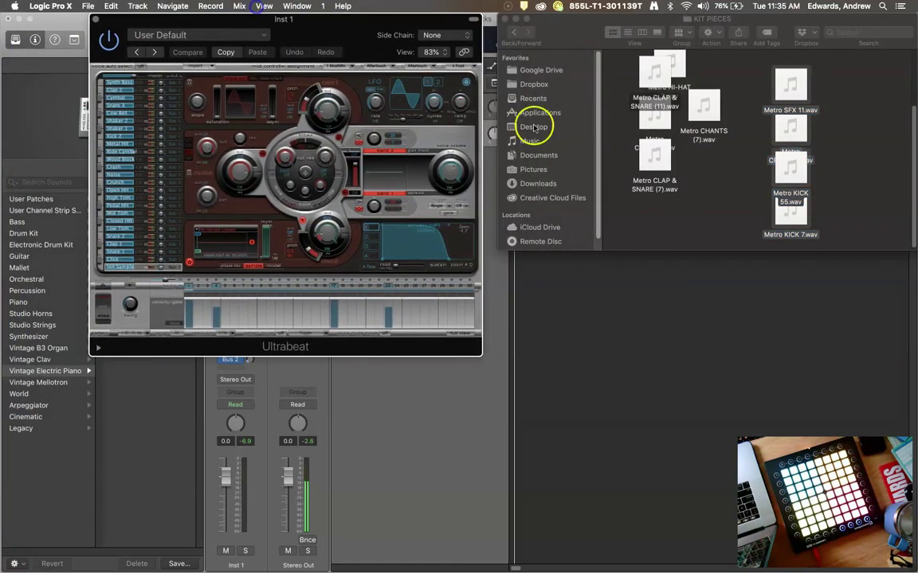
left_click_drag(667, 169, 735, 210)
left_click_drag(654, 133, 642, 192)
left_click_drag(658, 78, 634, 118)
left_click_drag(703, 106, 719, 129)
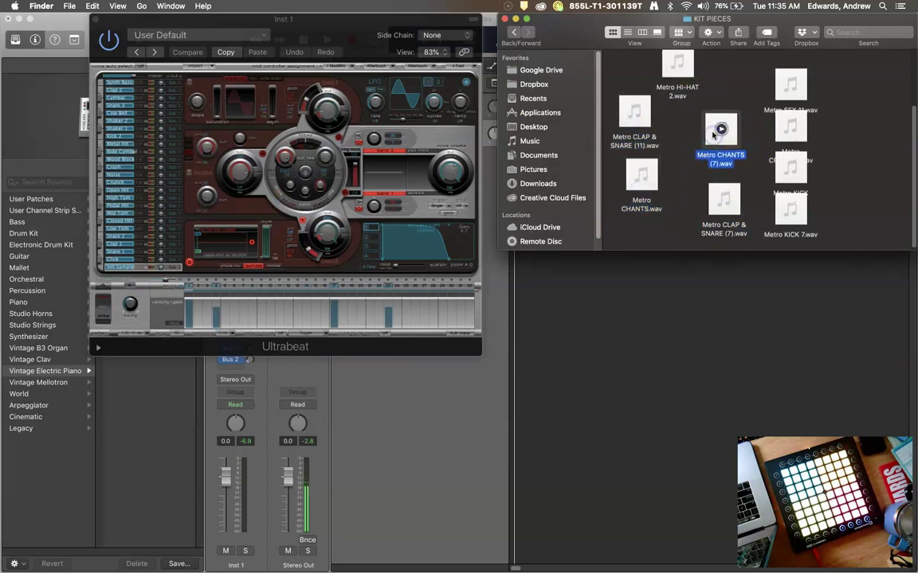
left_click_drag(799, 99, 850, 78)
left_click_drag(800, 134, 775, 93)
Load Metro KICK 55.wav into the sample display of Ultrabeat's lowest voice and reset the peak level readings.
left_click_drag(804, 176, 229, 243)
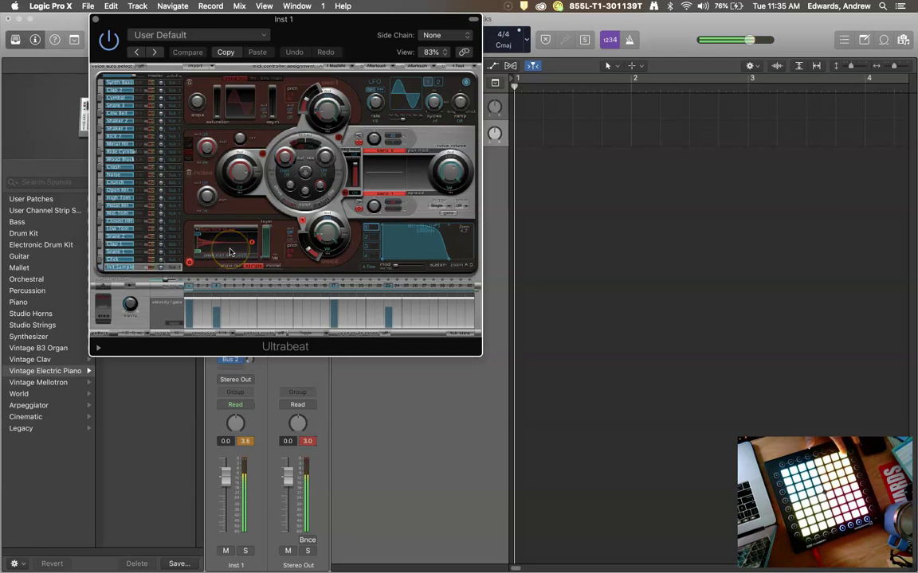
left_click(305, 441)
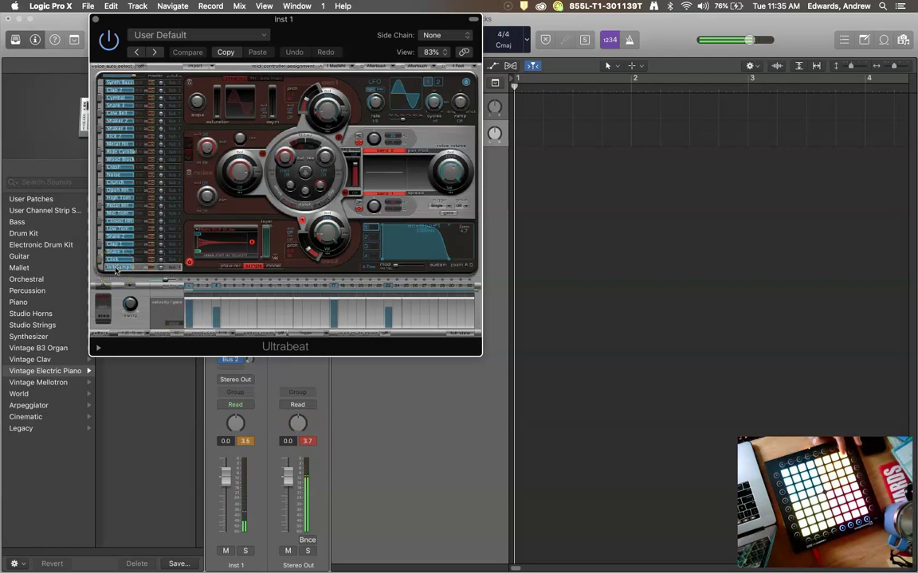
left_click_drag(143, 279, 227, 248)
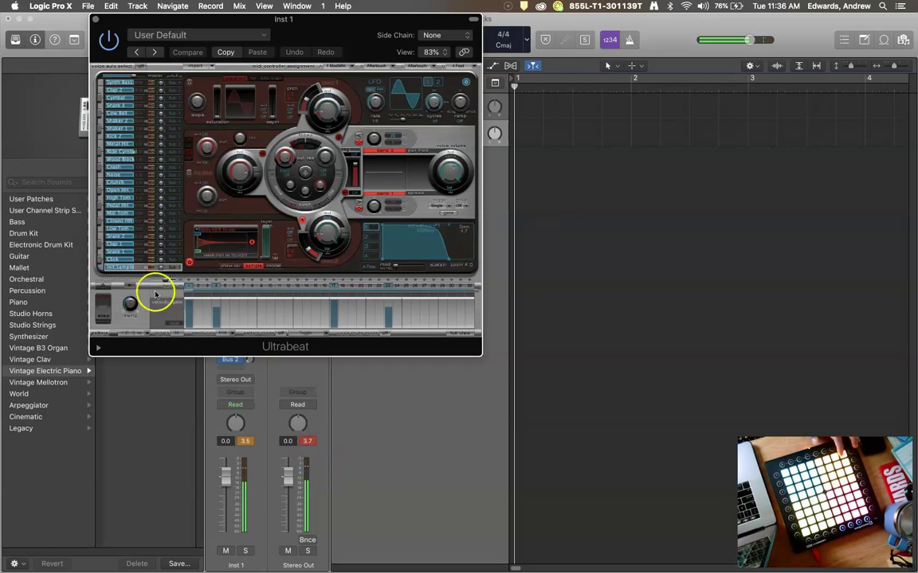
Lower the kick sample voice's volume to about -5.5 dB, resetting the peak level readings to check for clipping.
left_click(303, 443)
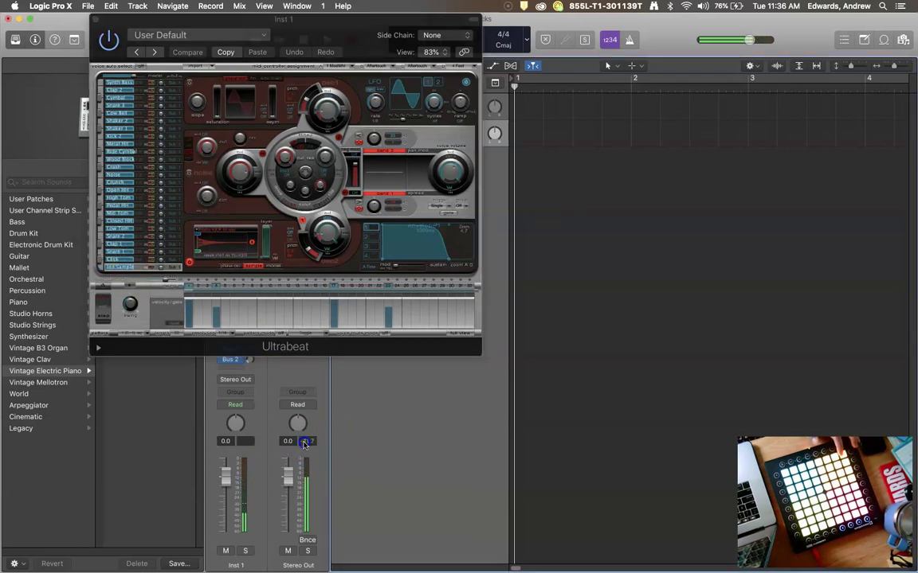
left_click_drag(133, 270, 128, 271)
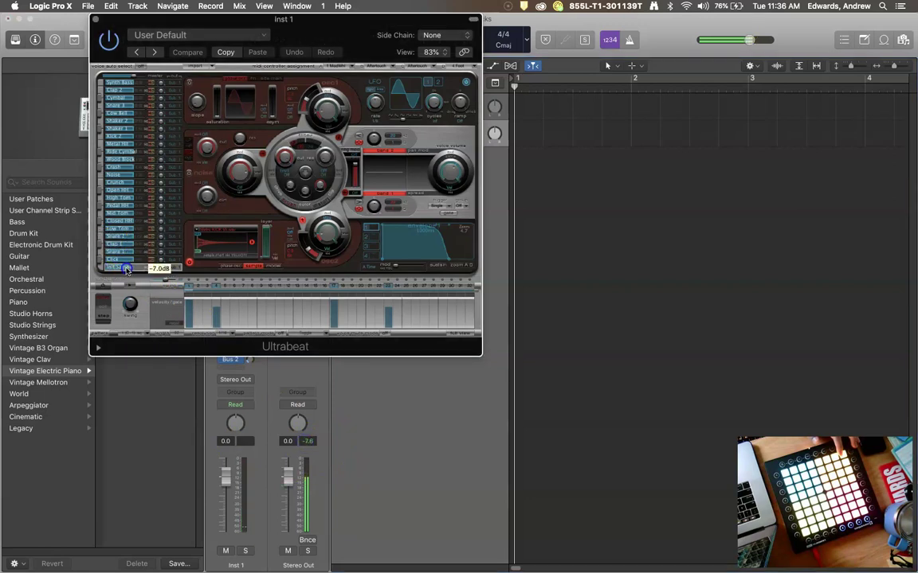
left_click(122, 271)
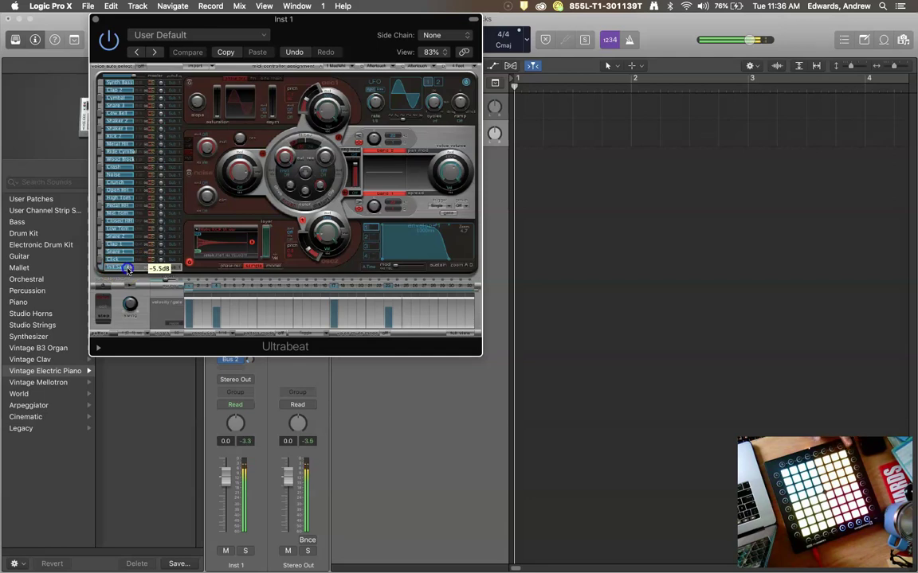
left_click(307, 442)
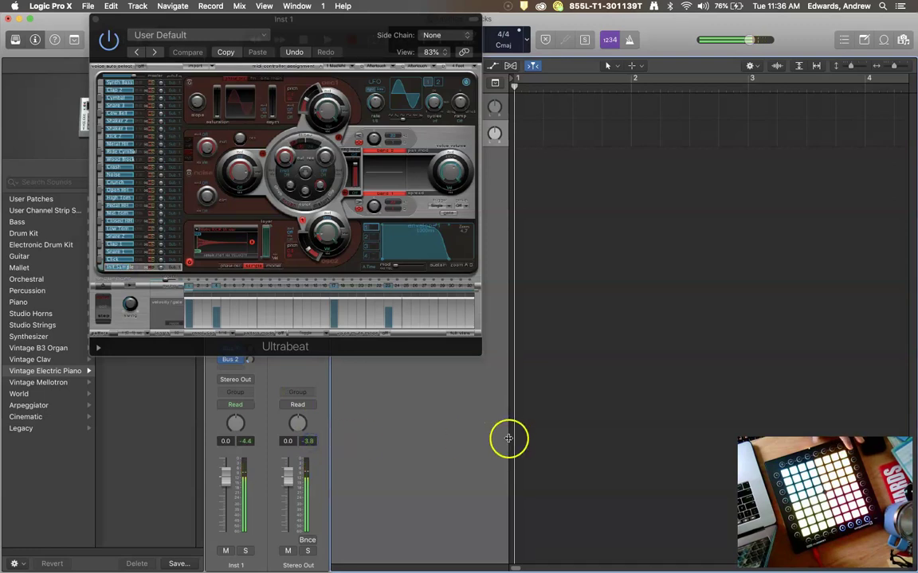
left_click(125, 272)
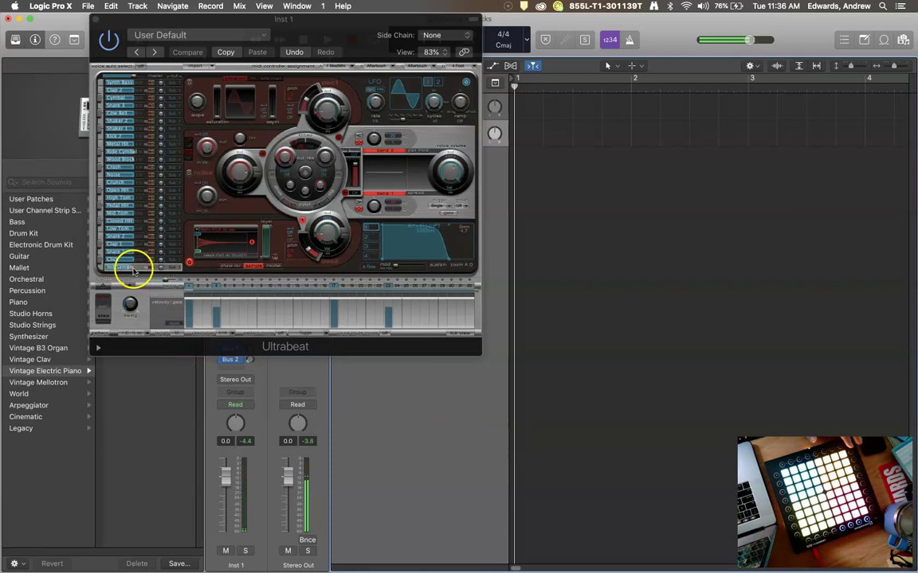
Initialize the Snare 1 voice as a Sample voice and load Metro CLAP & SNARE (7).wav into it from the KIT PIECES folder.
left_click(139, 256)
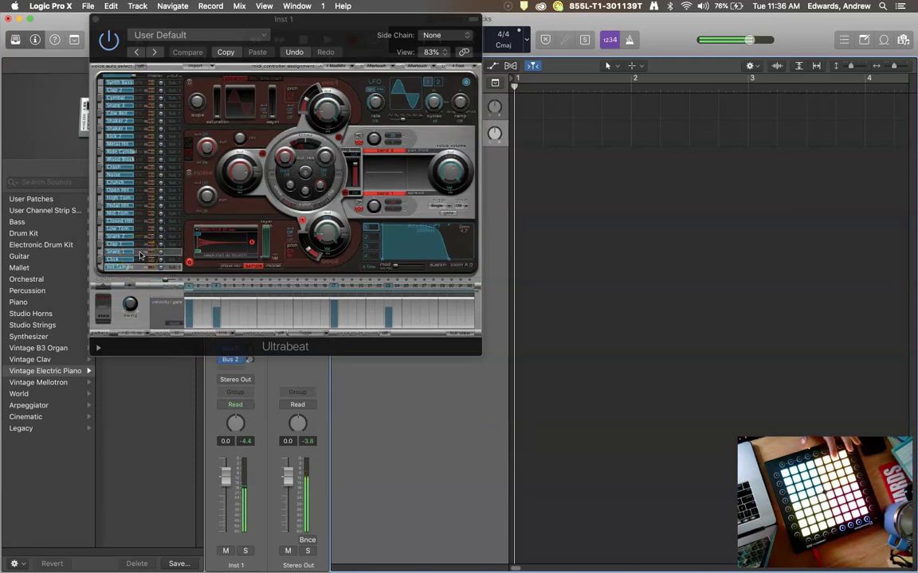
right_click(141, 254)
left_click(147, 275)
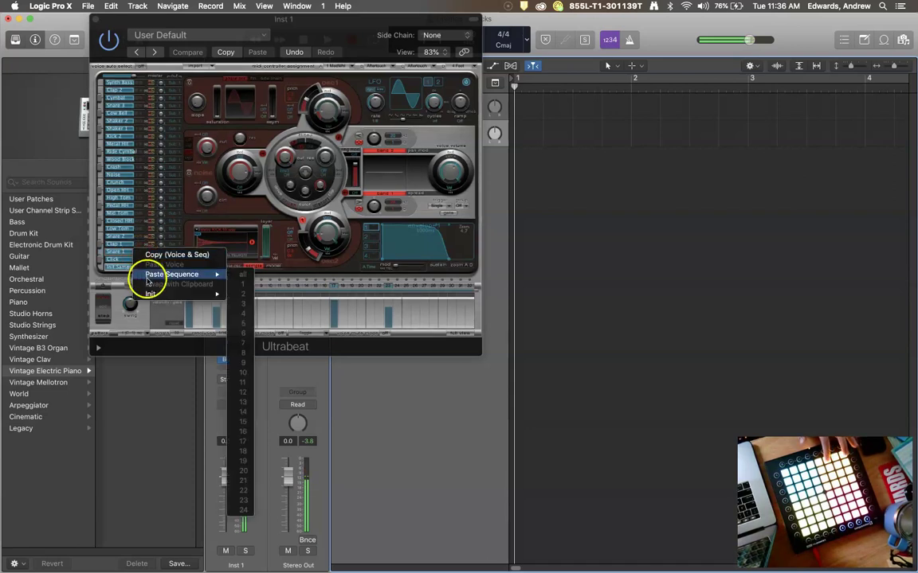
left_click(147, 295)
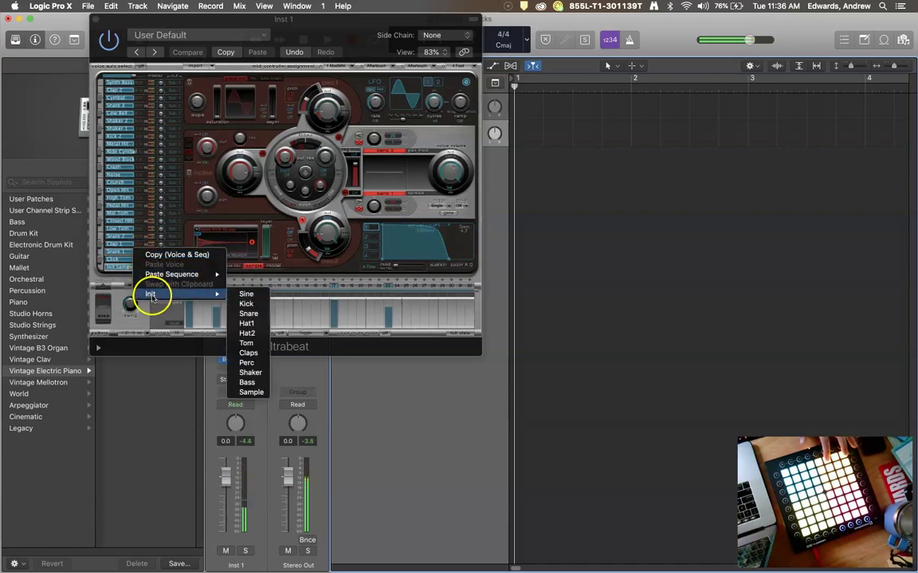
left_click(251, 392)
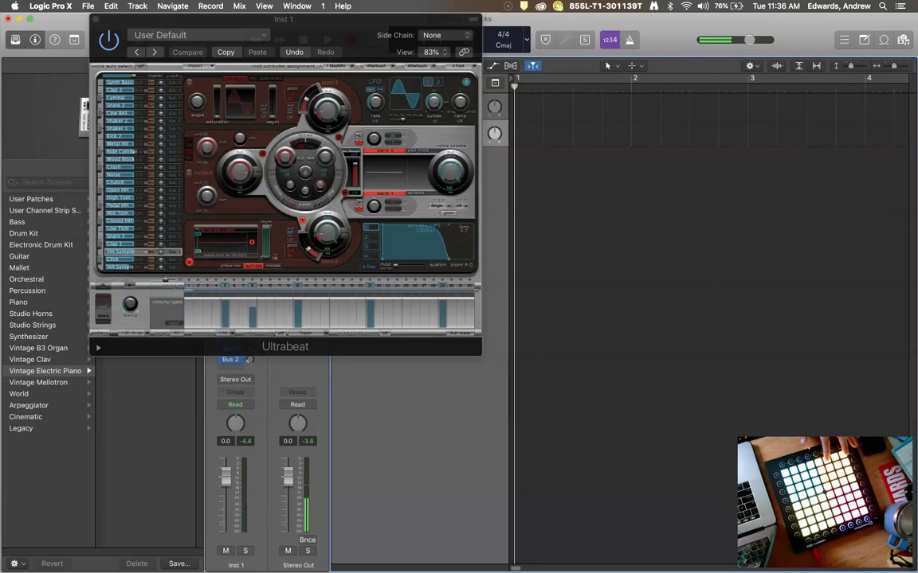
left_click(16, 40)
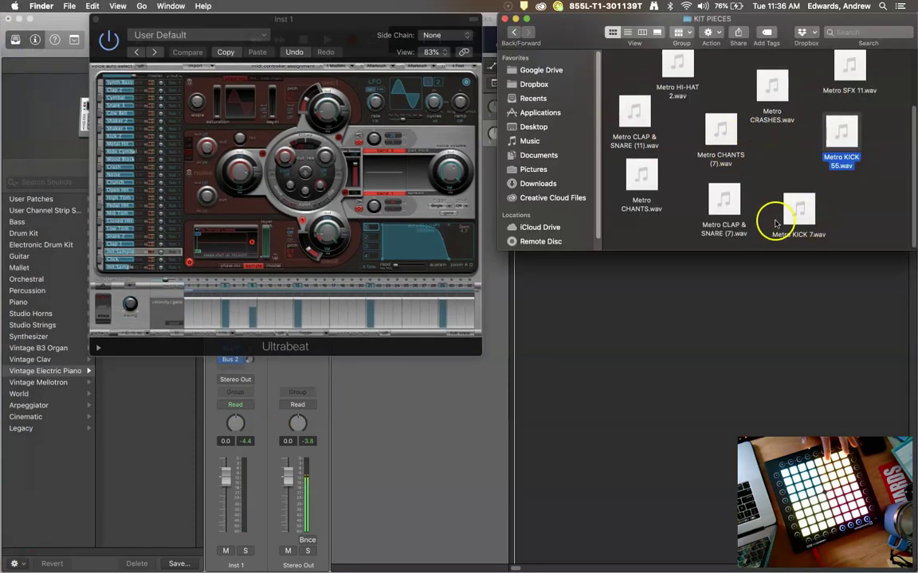
left_click_drag(721, 217, 241, 237)
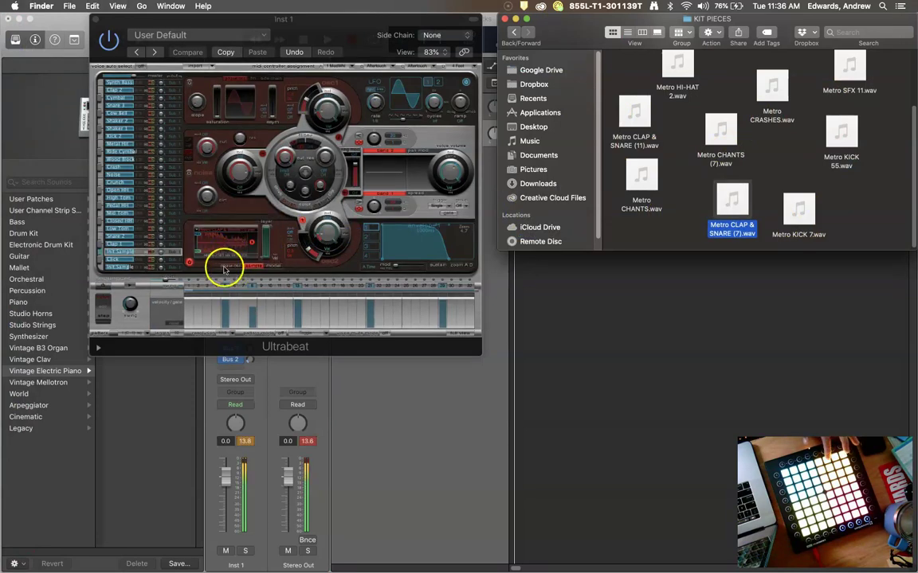
Lower the clap and snare voice's volume to about -11.5 dB and reset the peak level readings.
left_click(309, 441)
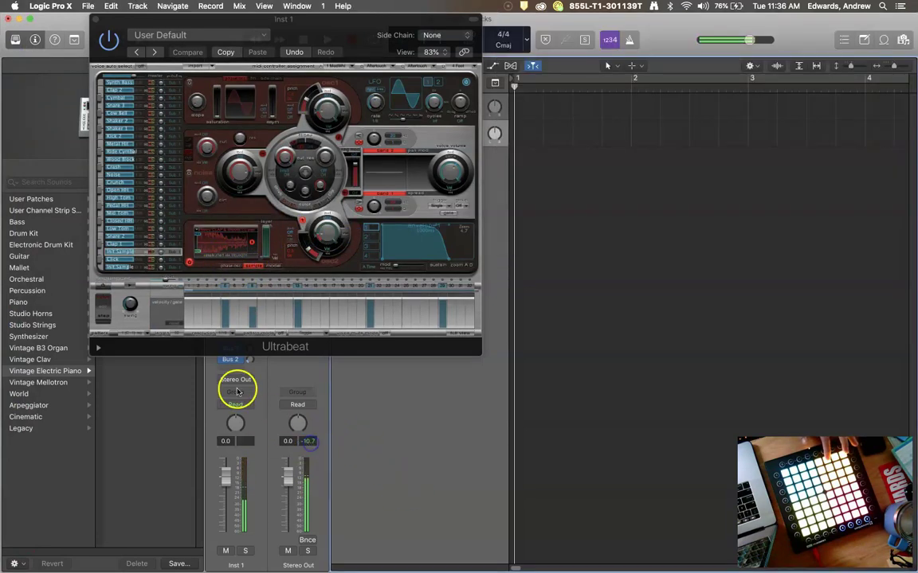
left_click(126, 253)
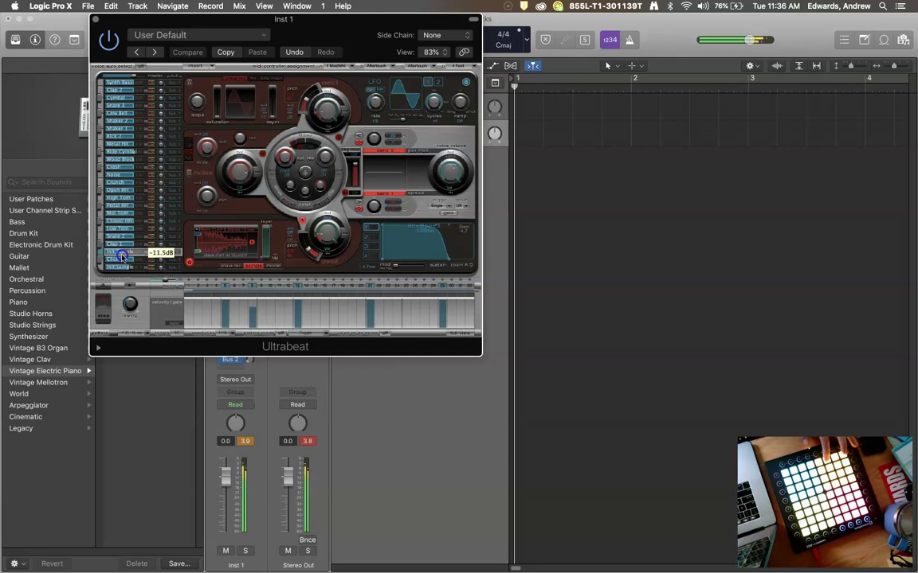
left_click(306, 441)
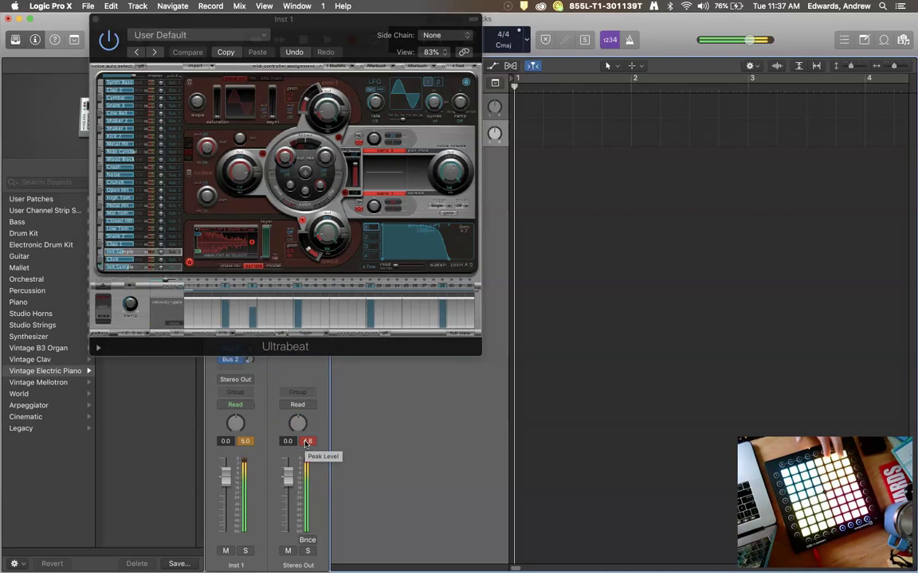
Audition the clap and snare voice and reset the peak level readings to check it for clipping.
left_click(123, 255)
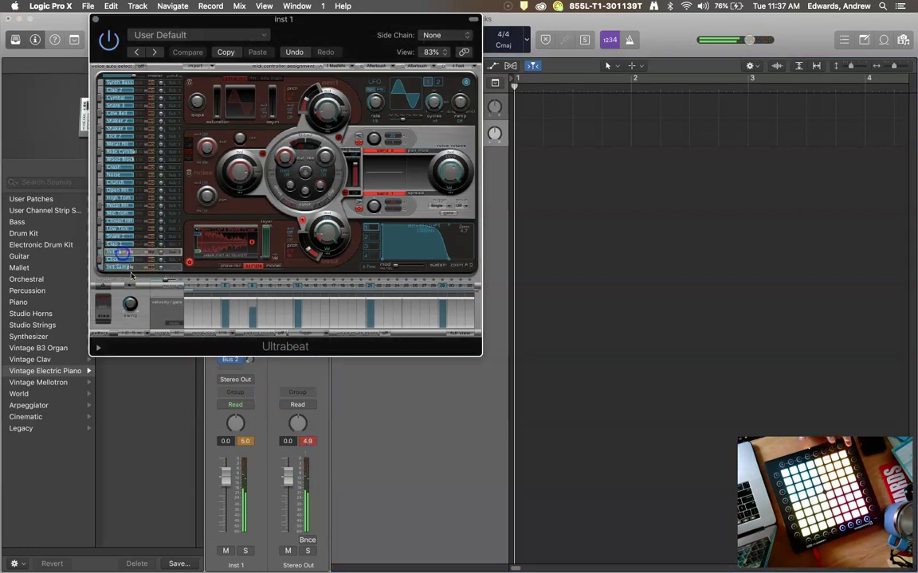
left_click(308, 440)
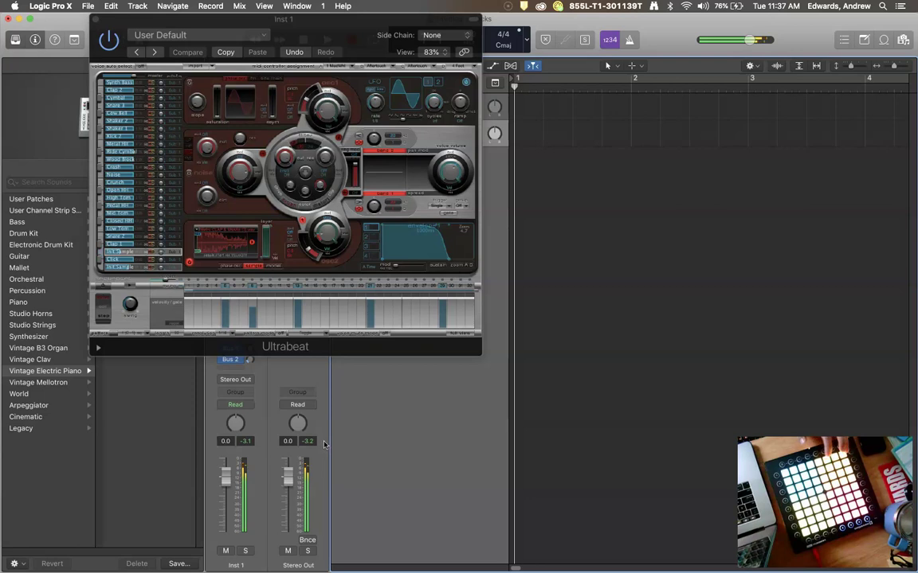
left_click(360, 467)
left_click(149, 257)
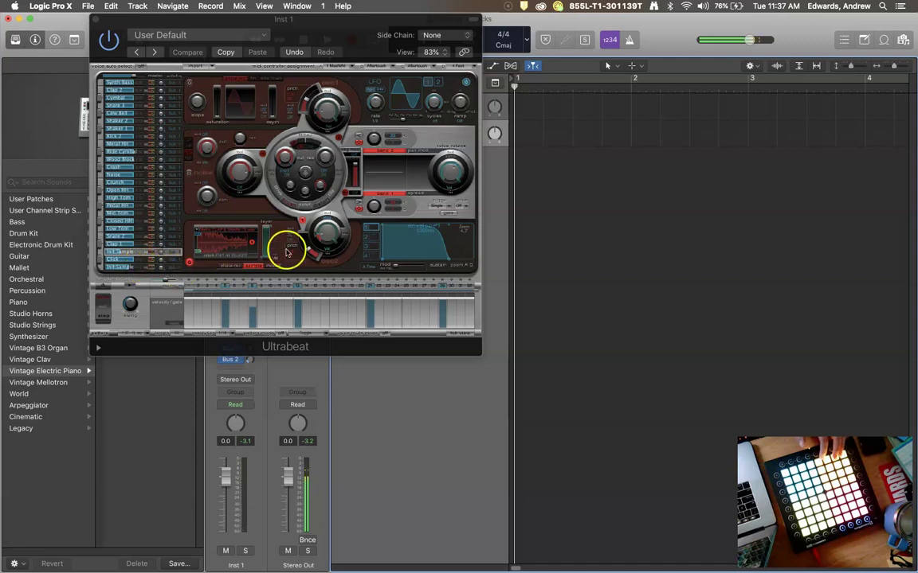
Initialize the Closed HH voice as a Sample voice and load Metro HI-HAT 2.wav into it from the KIT PIECES folder.
left_click(120, 231)
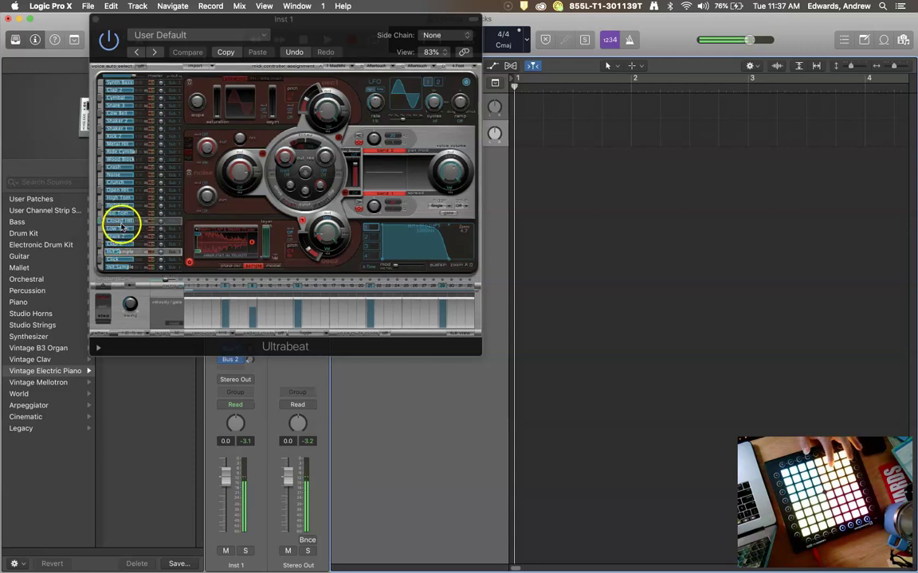
right_click(129, 230)
left_click(139, 262)
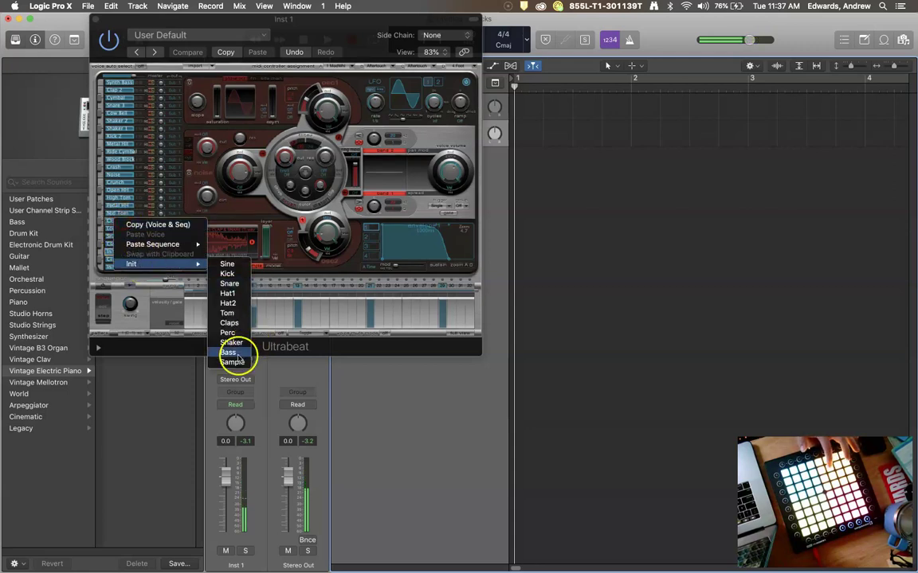
left_click(249, 343)
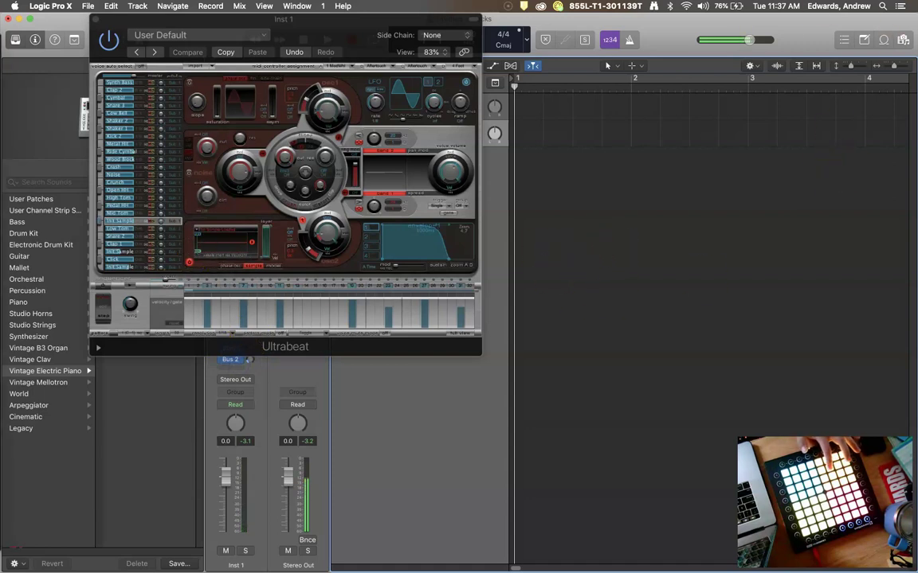
left_click(20, 61)
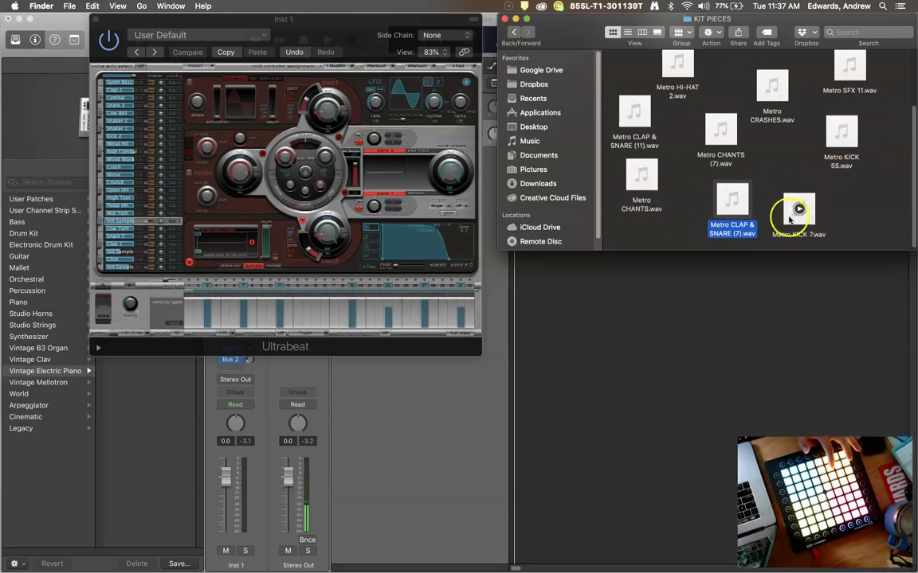
left_click_drag(678, 69, 243, 249)
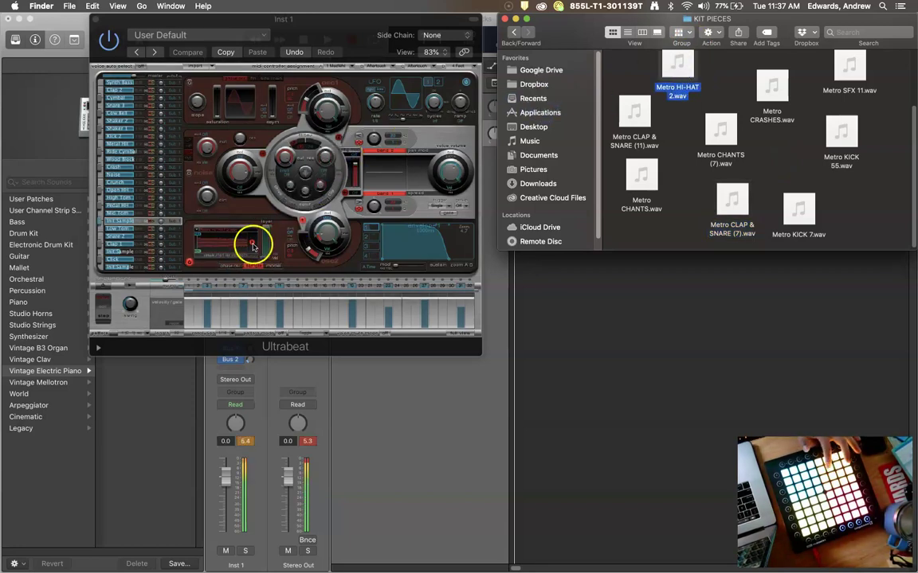
Initialize the Click voice as a Sample voice and load Metro KICK 7.wav into its sample display.
left_click_drag(117, 255, 121, 225)
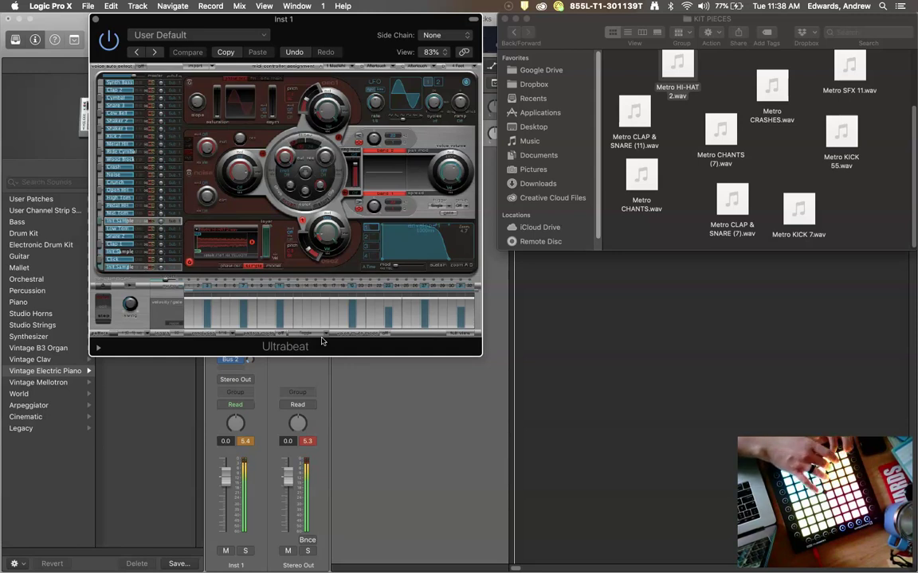
right_click(114, 261)
mouse_move(149, 301)
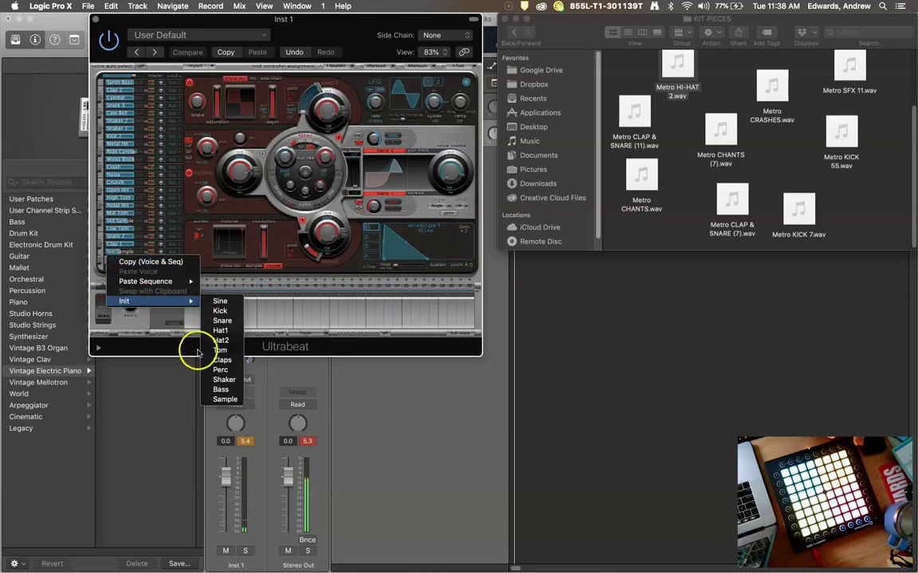
left_click(224, 398)
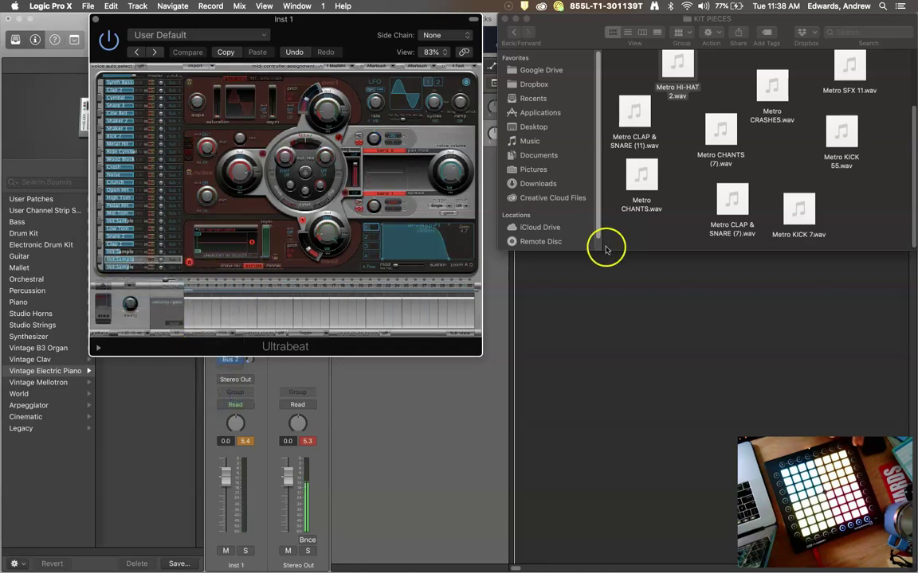
left_click_drag(796, 213, 227, 247)
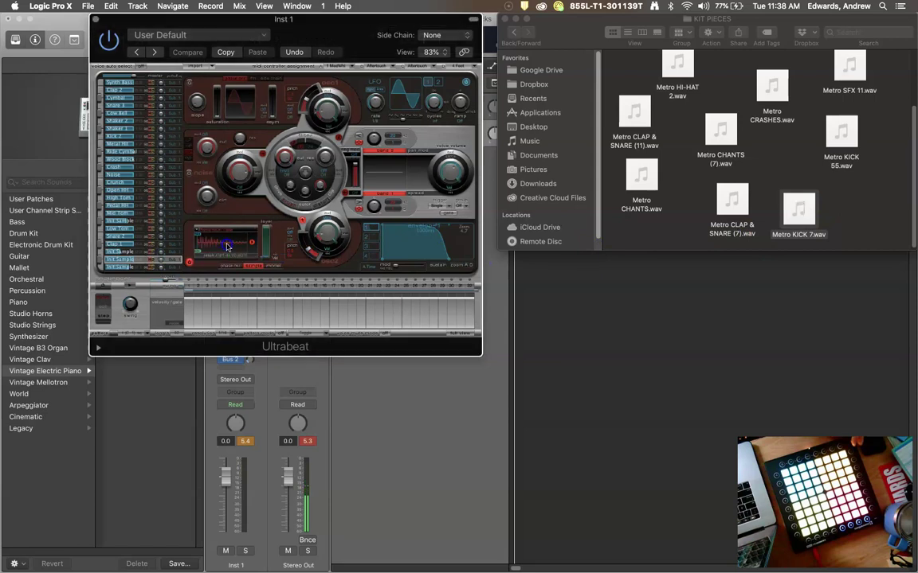
Audition the Metro KICK 7 voice and reset the peak level readings to check its level.
left_click(122, 261)
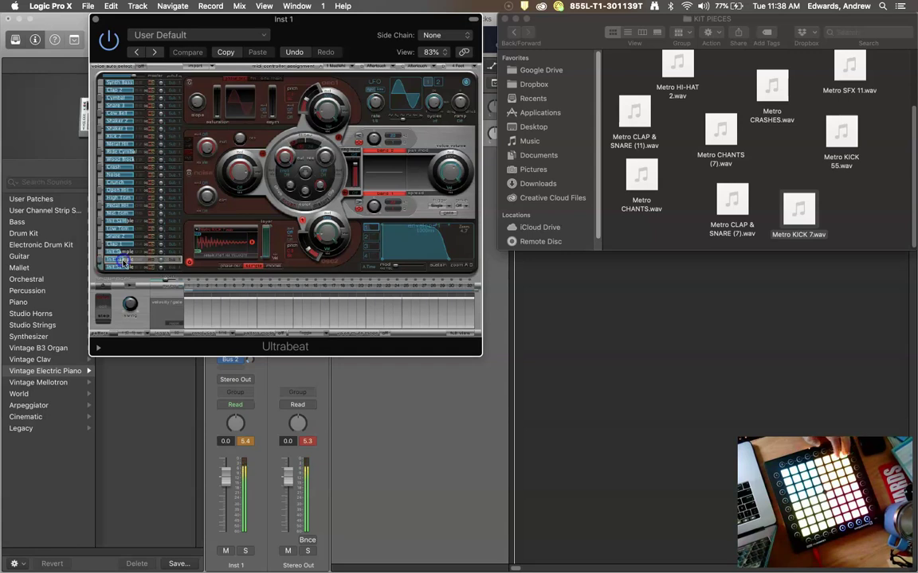
left_click(123, 261)
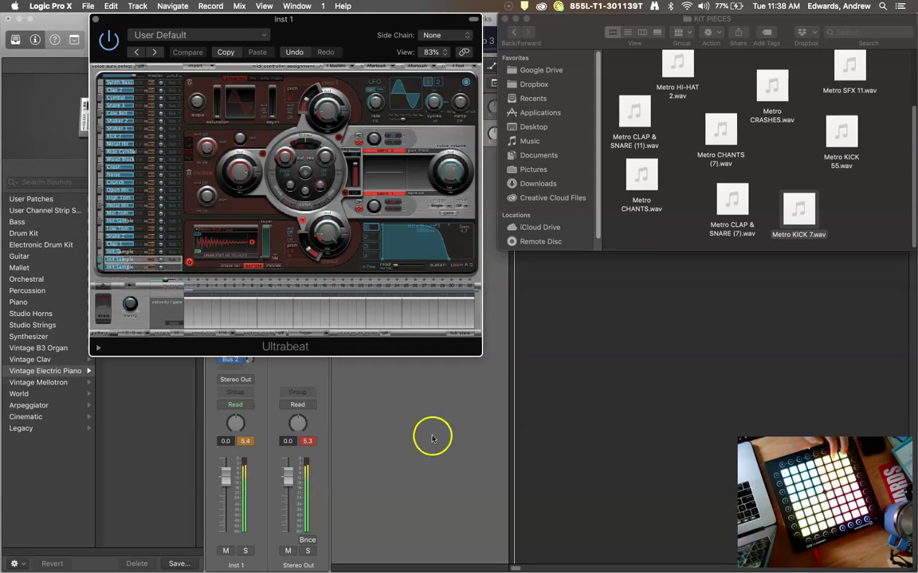
left_click(304, 442)
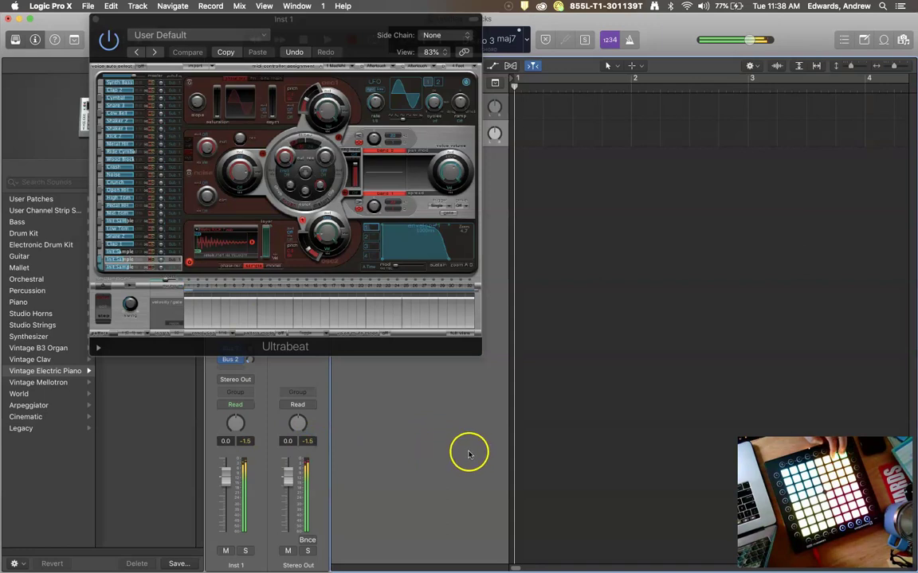
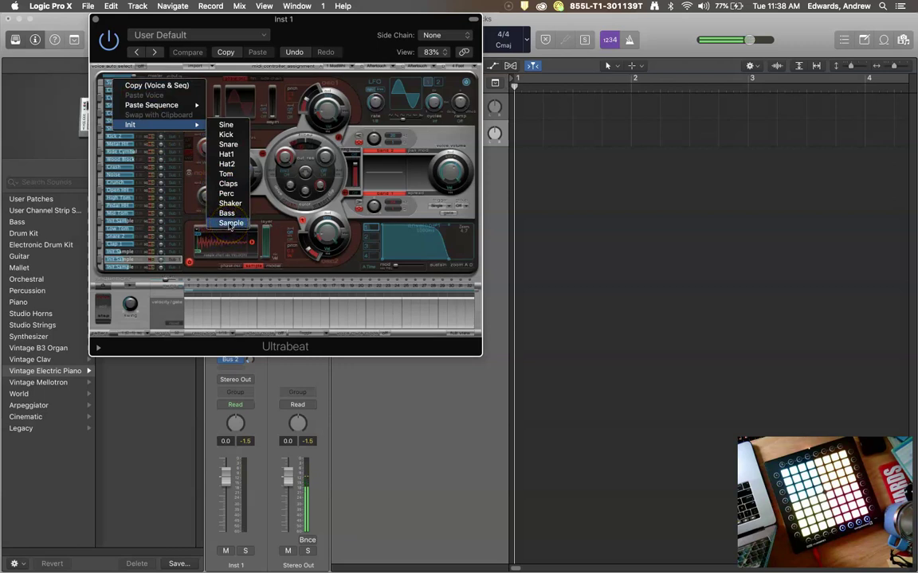
Initialize the Synth Bass voice as a Sample voice and preview Metro CHANTS (7).wav, Metro CHANTS.wav and Metro SFX 11.wav in the KIT PIECES folder.
left_click(230, 224)
left_click(205, 142)
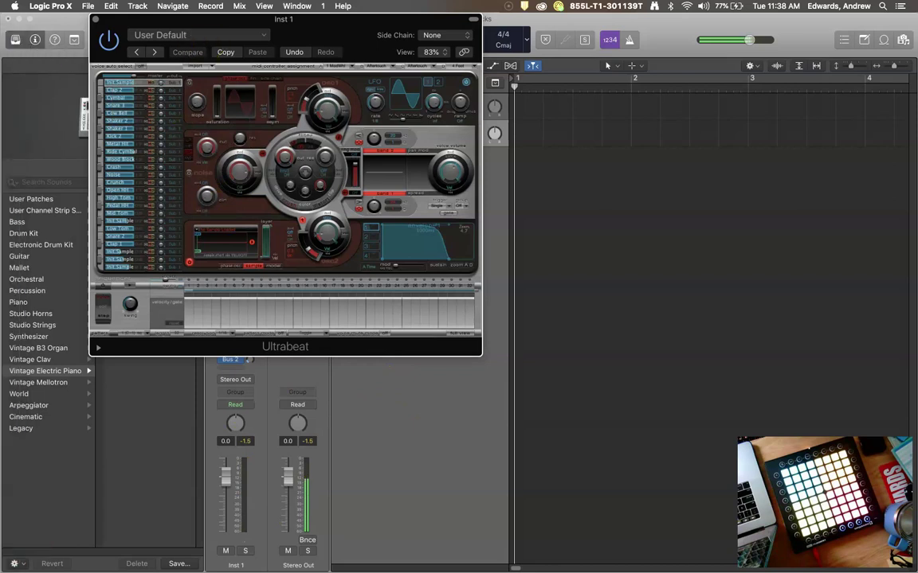
left_click(15, 42)
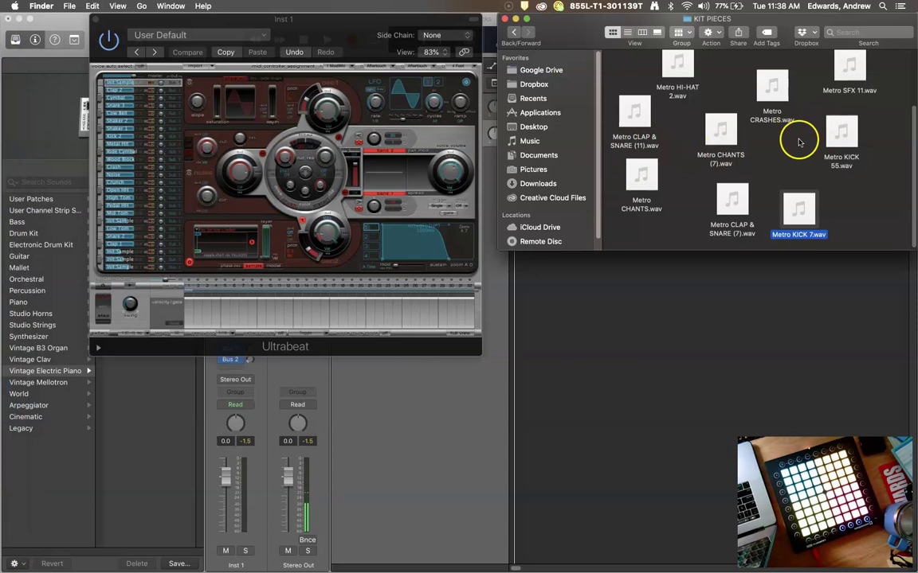
left_click(721, 131)
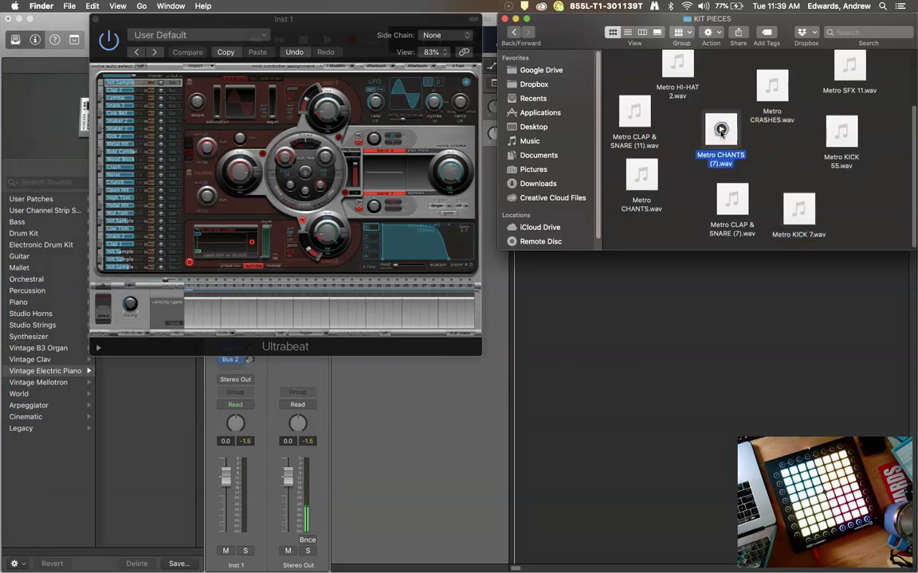
left_click(649, 174)
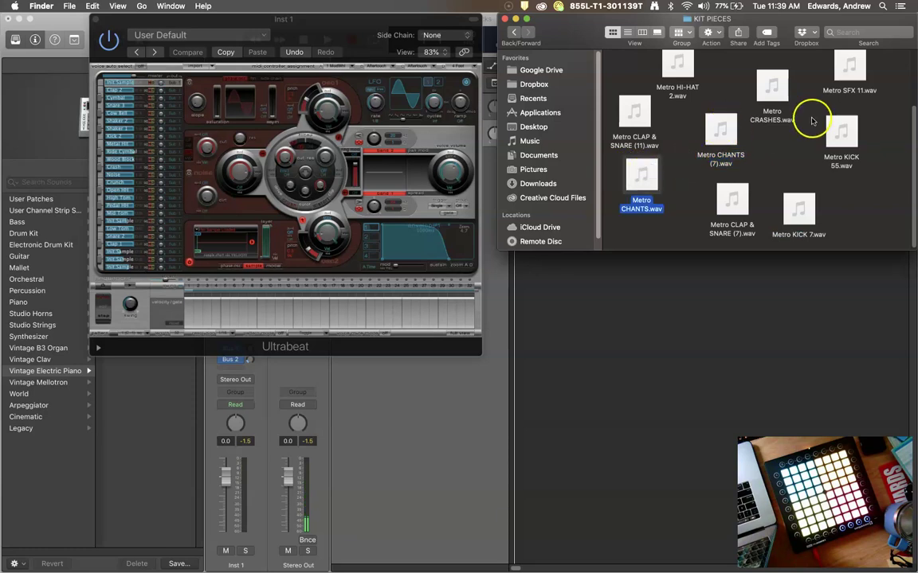
left_click(849, 65)
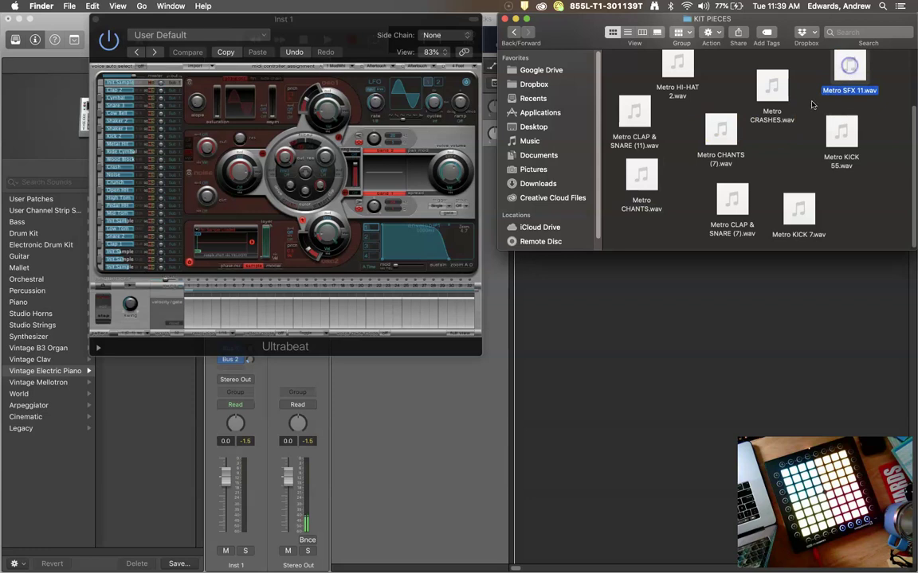
Preview Metro CHANTS (7).wav again and load it into the newly initialized voice's sample display.
left_click(720, 130)
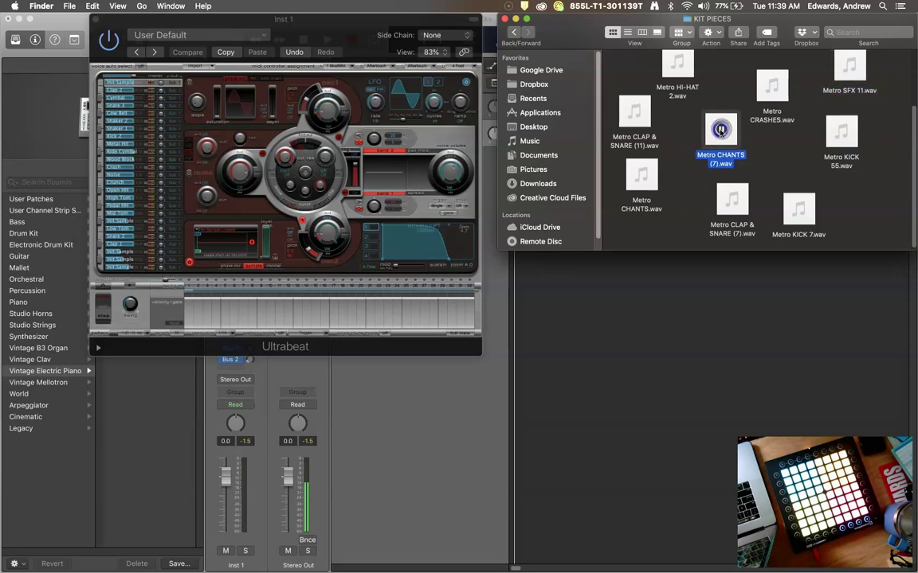
right_click(720, 143)
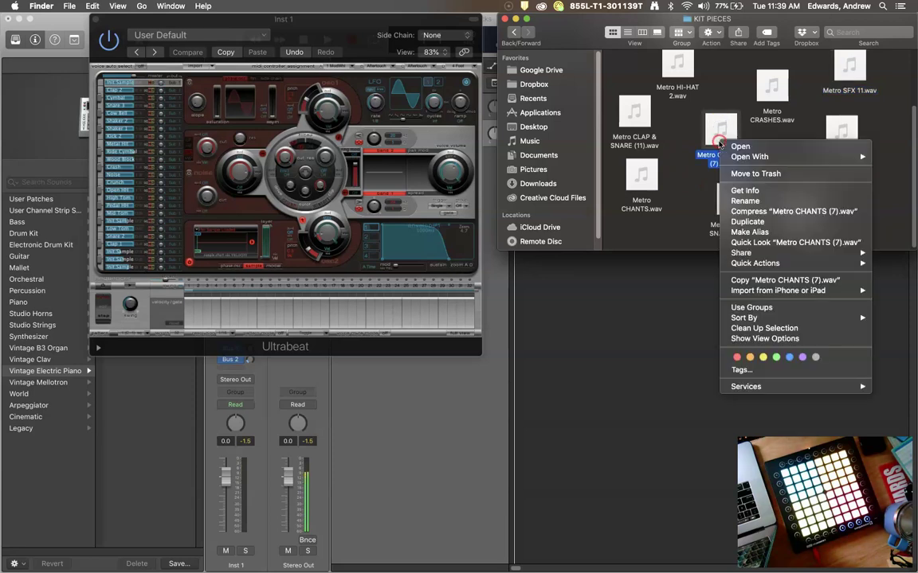
left_click(711, 137)
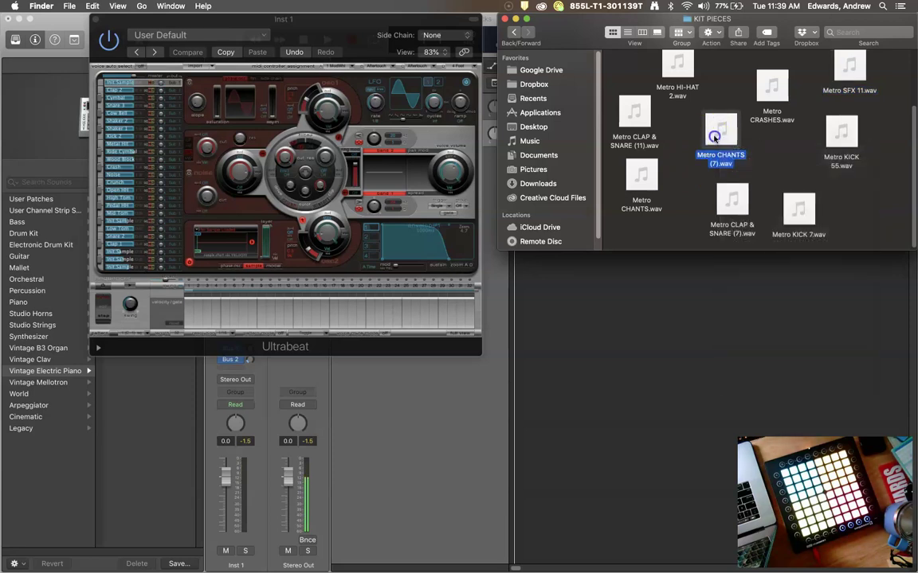
left_click_drag(666, 157, 228, 238)
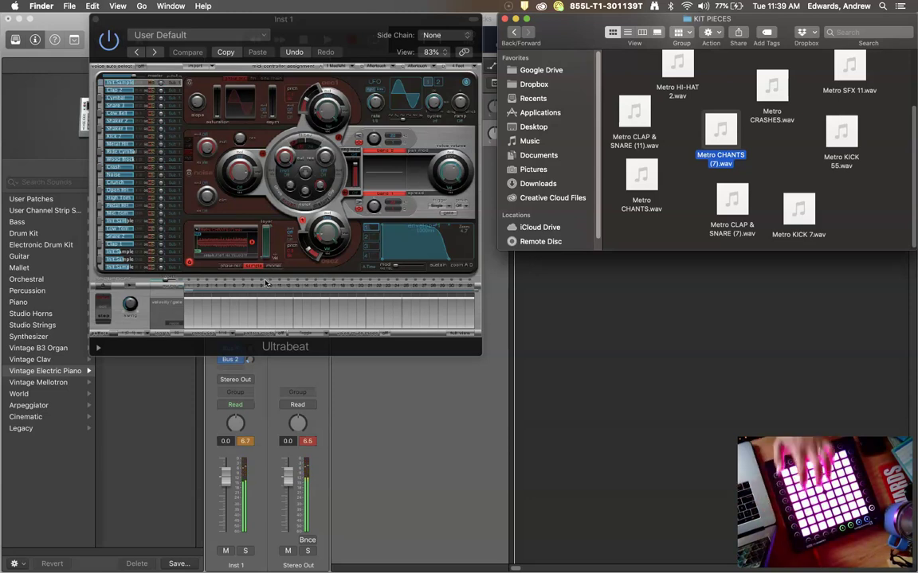
Switch Ultrabeat's sequencer to full view and clear the existing steps of all voices from the grid.
left_click(121, 84)
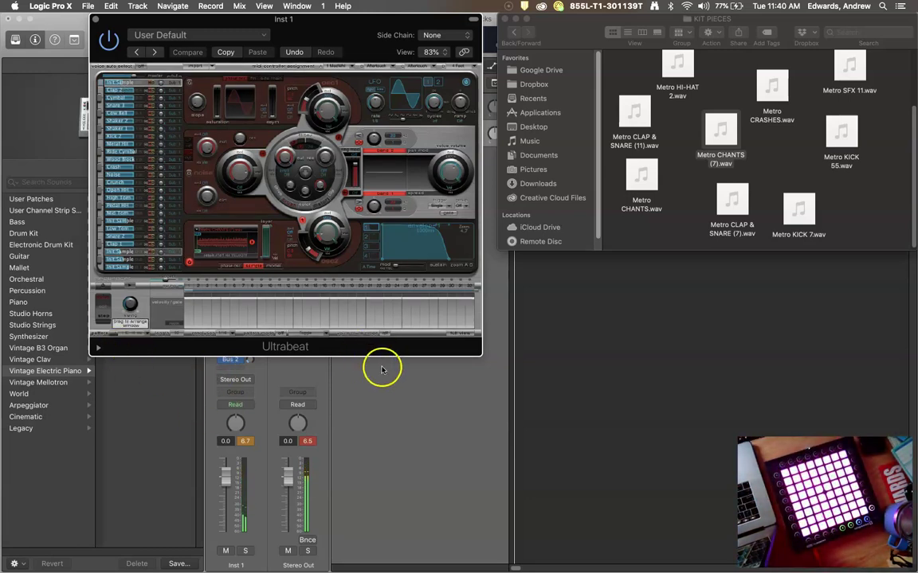
left_click(460, 337)
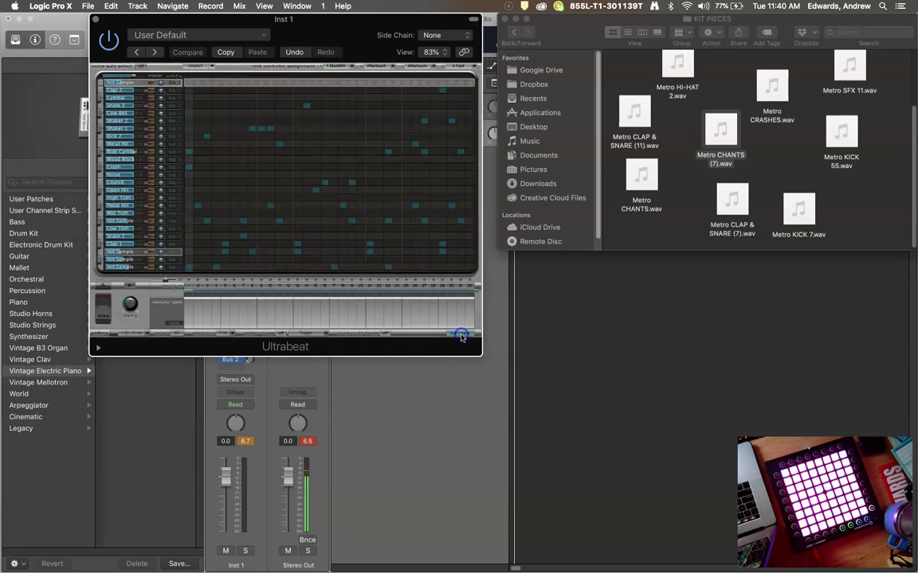
mouse_move(317, 162)
left_mouse_down()
mouse_move(405, 70)
mouse_move(455, 58)
mouse_move(447, 83)
mouse_move(482, 87)
left_mouse_up()
Program the lowest voice's kick pattern with hits on steps 1, 7, 9, 17, 23, 25, 31 and 32.
left_click(198, 264)
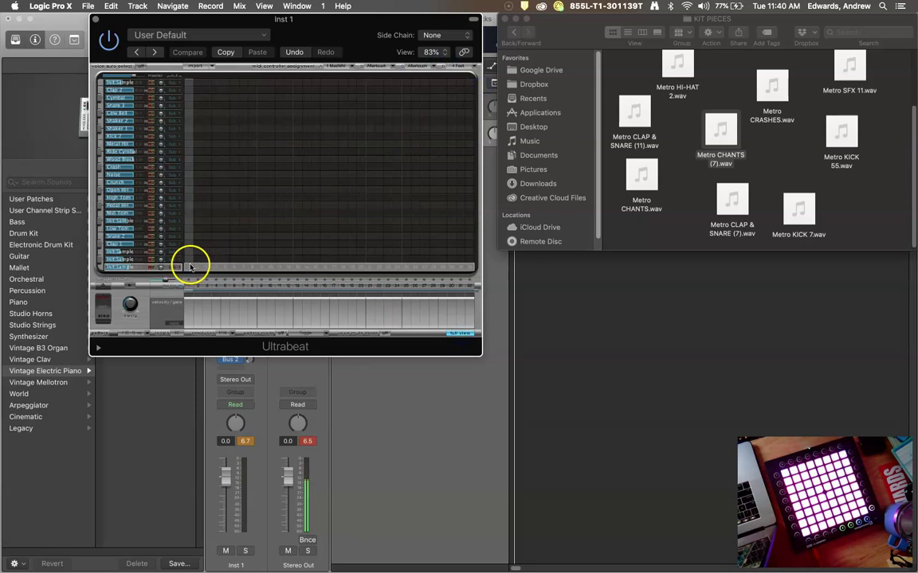
left_click(242, 269)
left_click(262, 269)
left_click(304, 271)
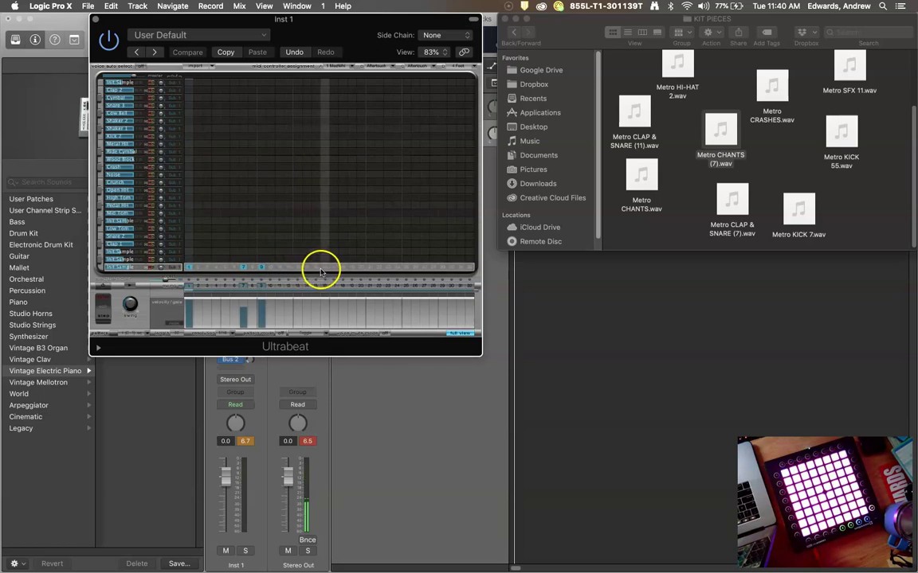
left_click(333, 269)
left_click(388, 269)
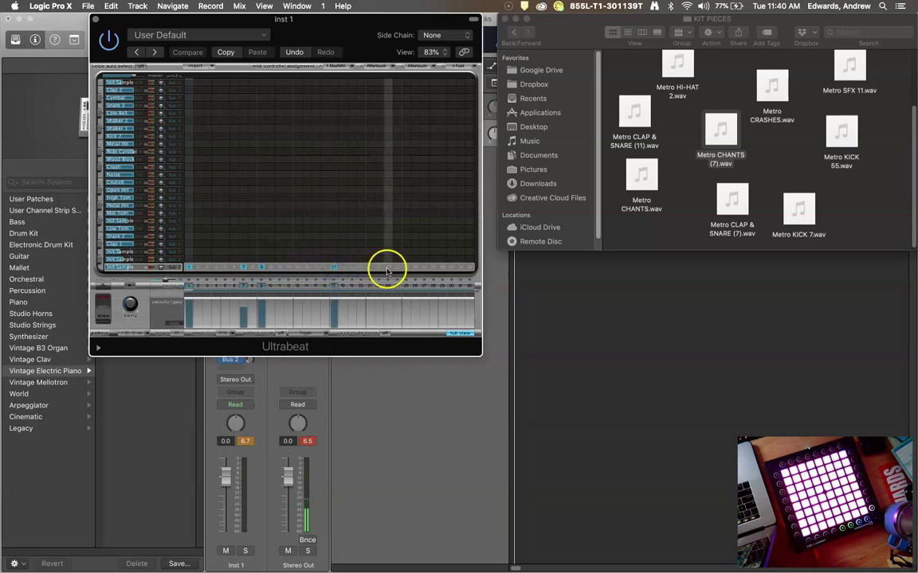
left_click(406, 268)
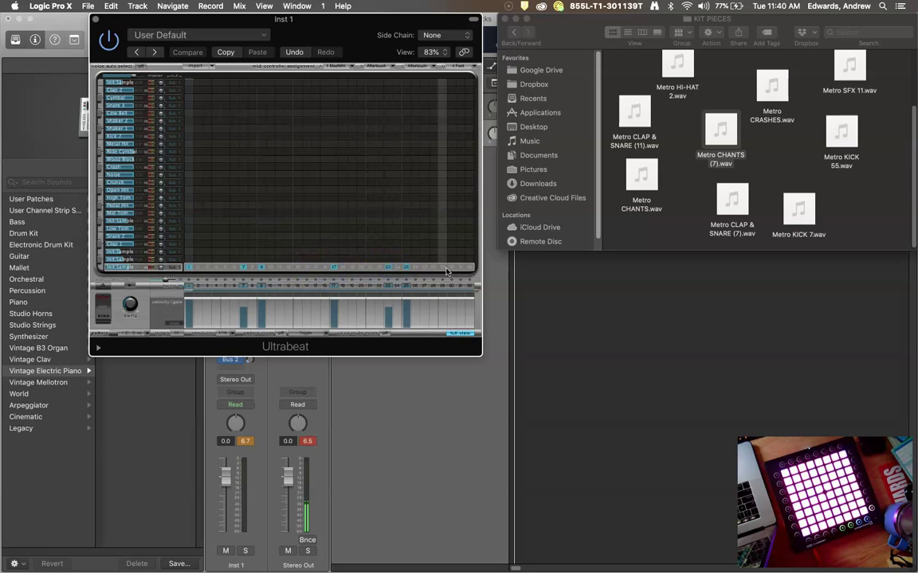
left_click(458, 269)
left_click(469, 268)
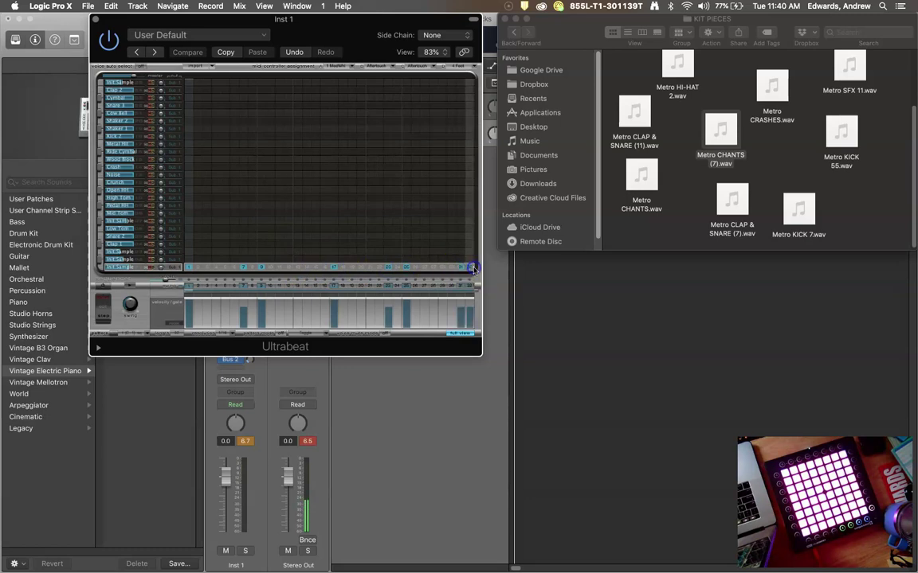
Program the second-lowest voice with hits on steps 7, 9, 23, 31 and 32.
left_click(225, 262)
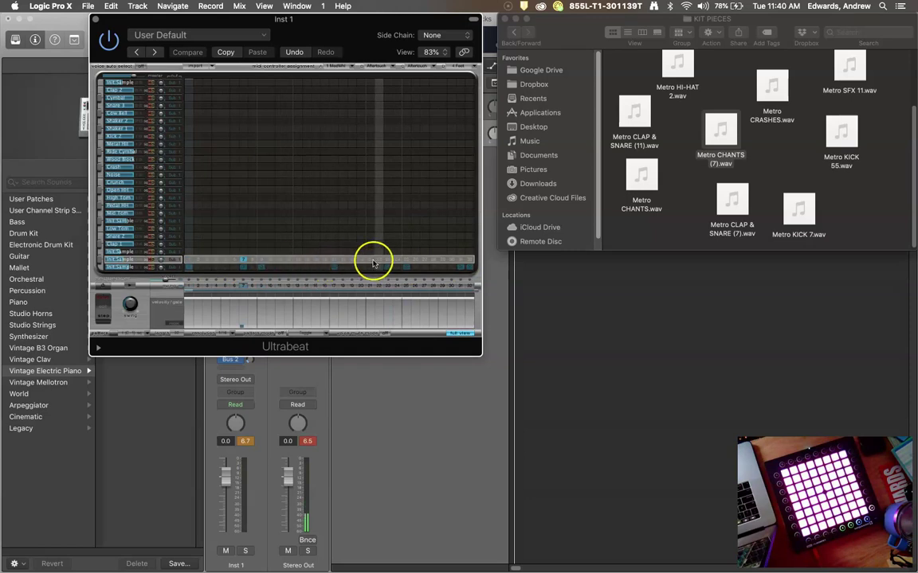
left_click(264, 261)
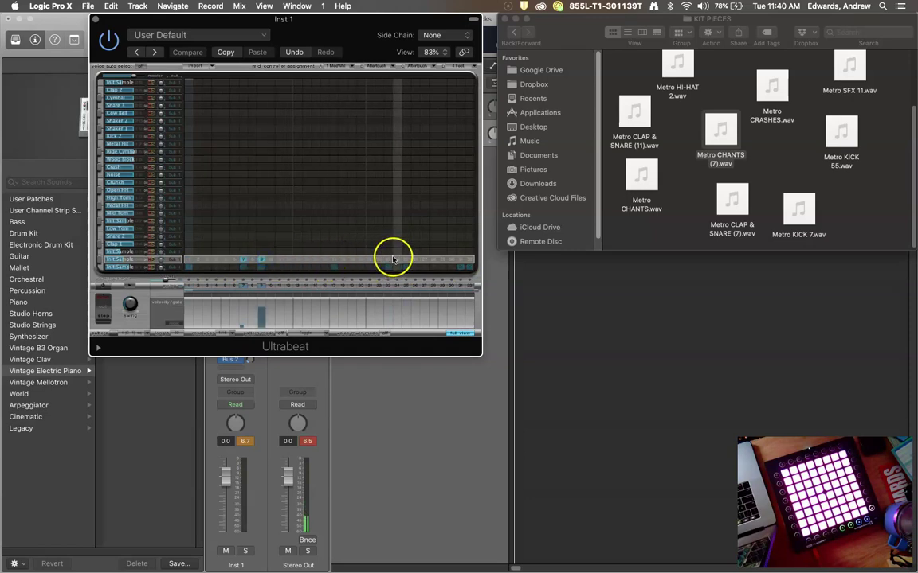
left_click(457, 258)
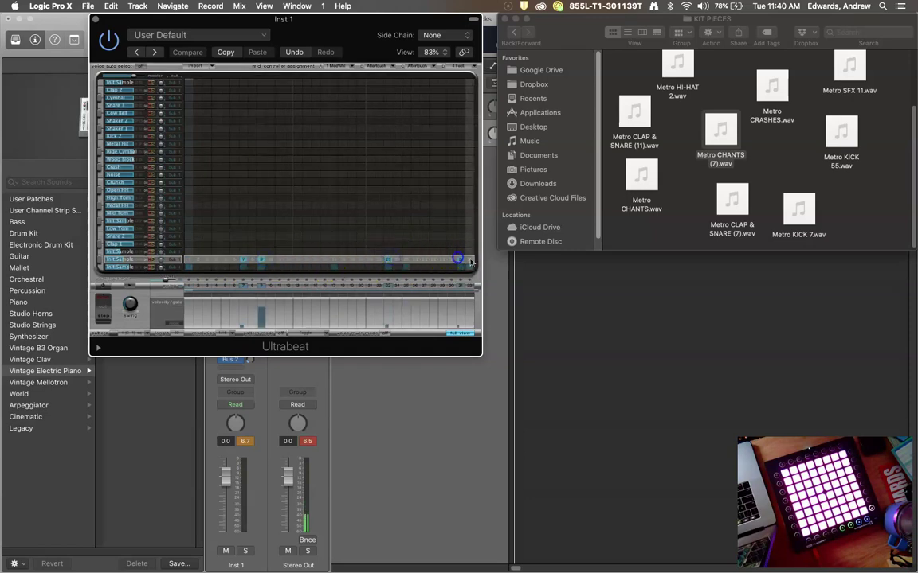
Play the pattern and raise the second-lowest voice's low velocities on steps 7, 23 and 31 to match its other hits.
left_click(131, 287)
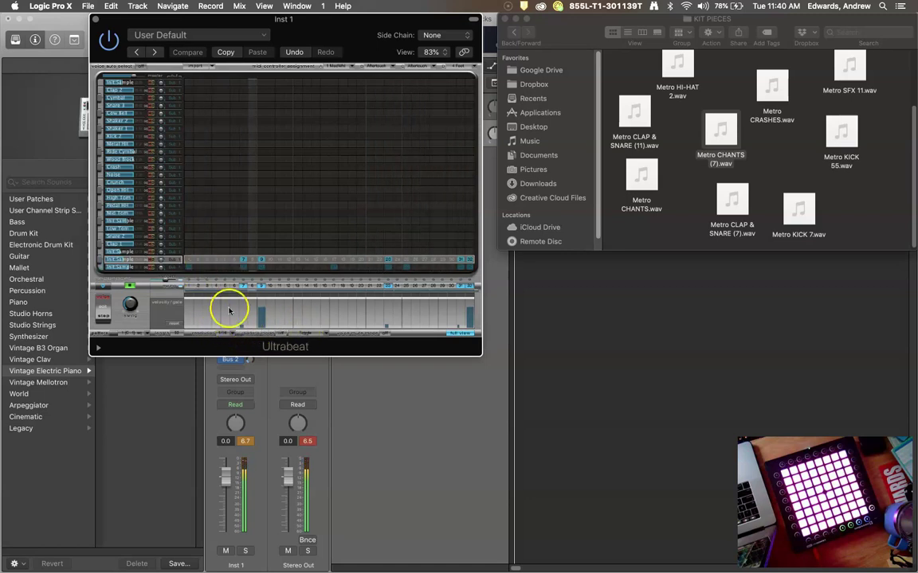
left_click_drag(241, 323, 244, 310)
left_click(386, 327)
left_click_drag(386, 327, 391, 311)
left_click_drag(454, 334, 459, 314)
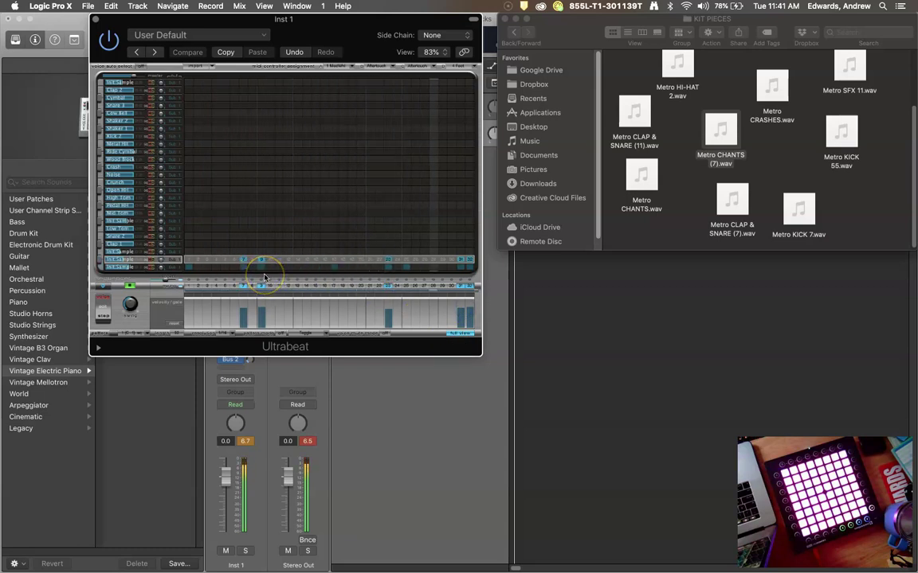
Program the third-lowest voice with hits on steps 3, 8, 13, 19, 20, 21, 27, 28 and 30.
left_click(211, 238)
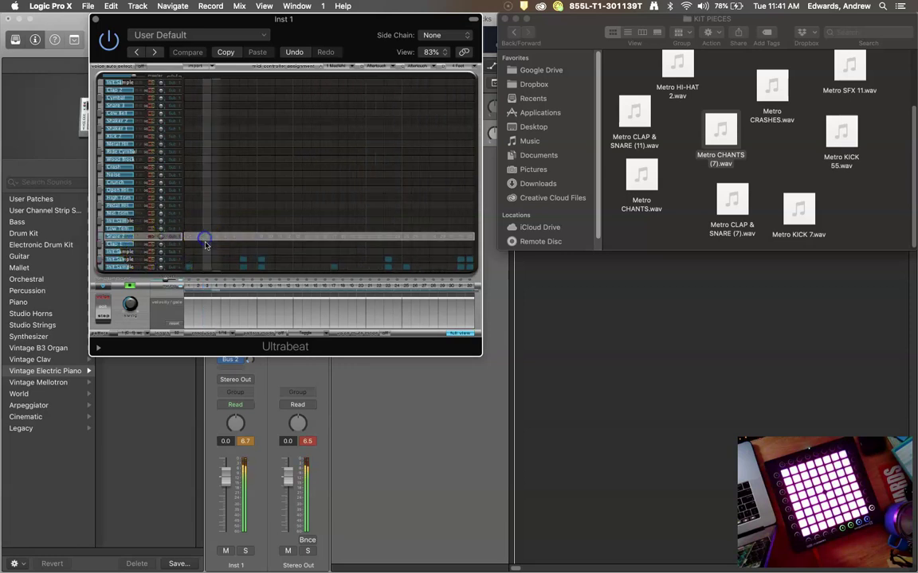
left_click(241, 251)
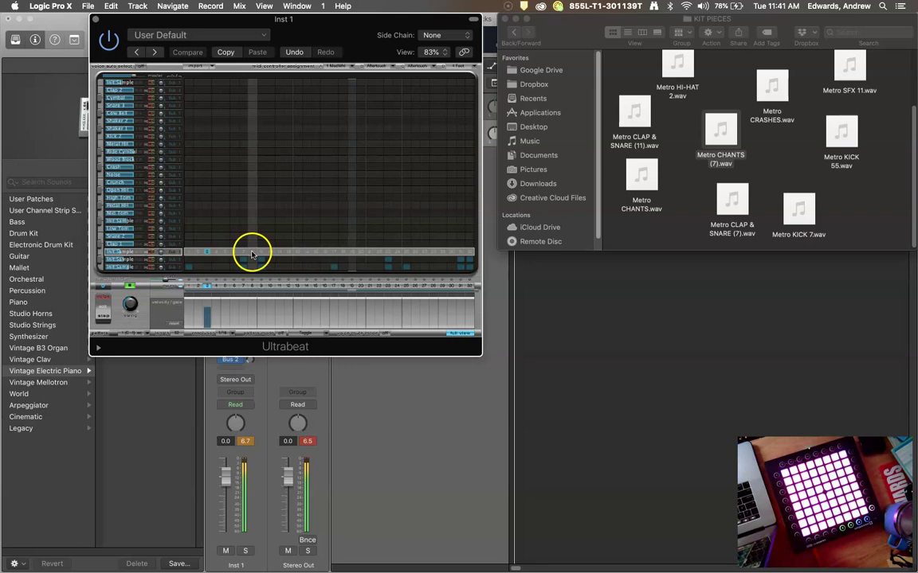
left_click(252, 252)
left_click(297, 252)
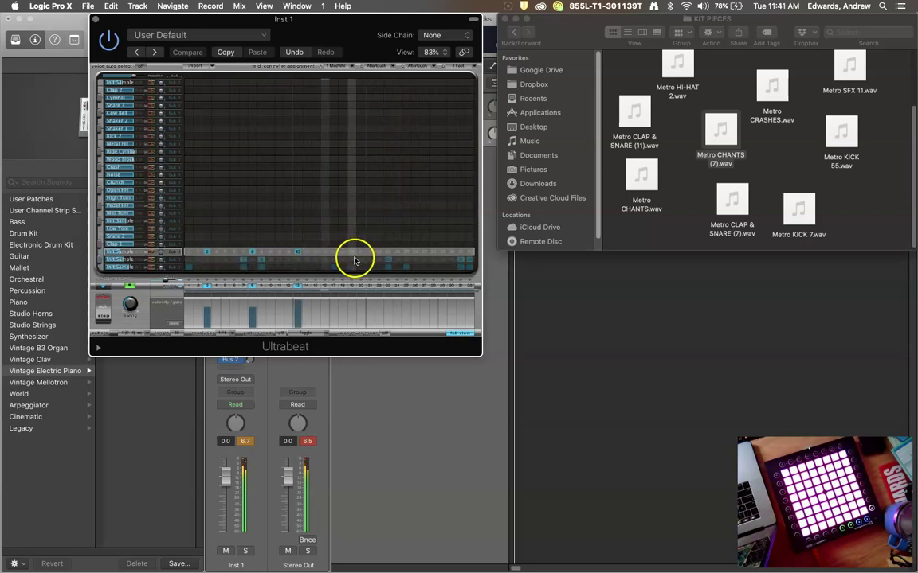
left_click(352, 252)
left_click(360, 252)
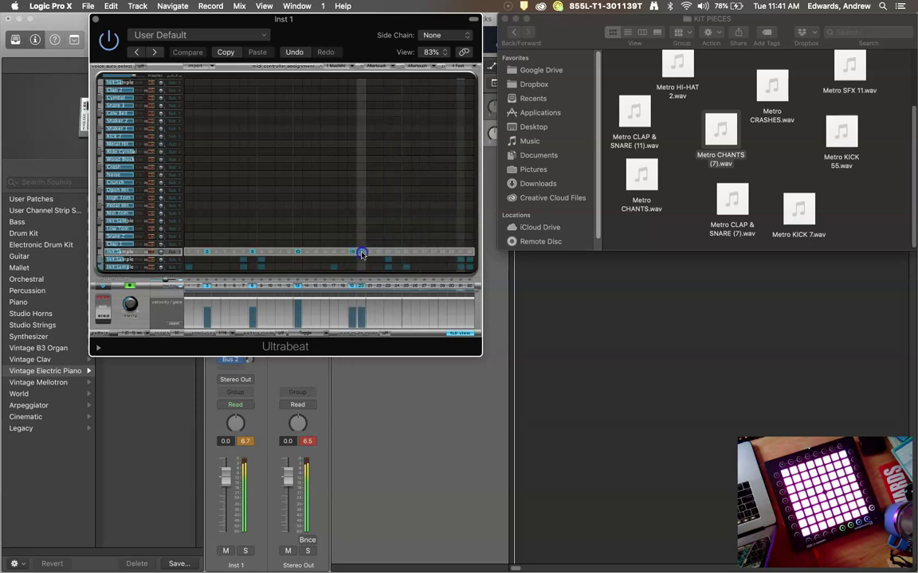
left_click(370, 252)
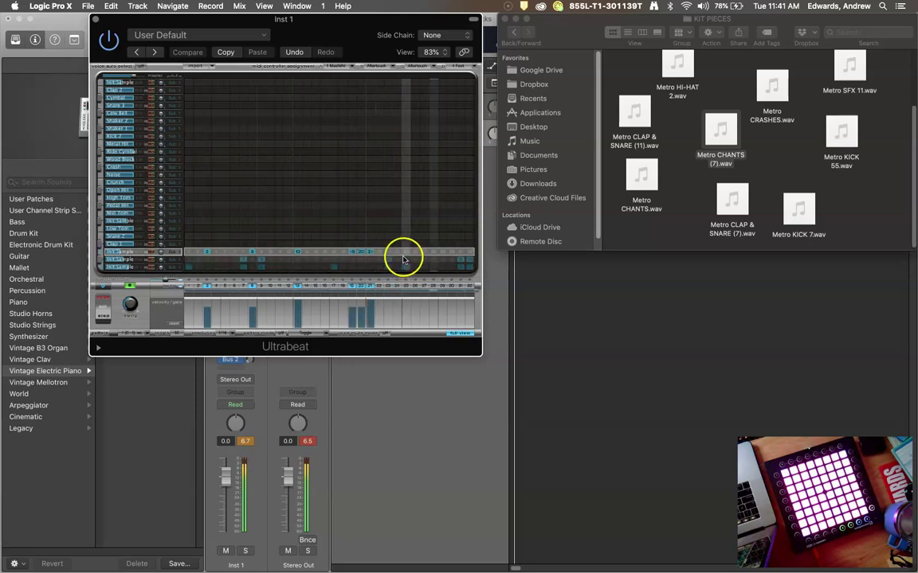
left_click(423, 251)
left_click(433, 252)
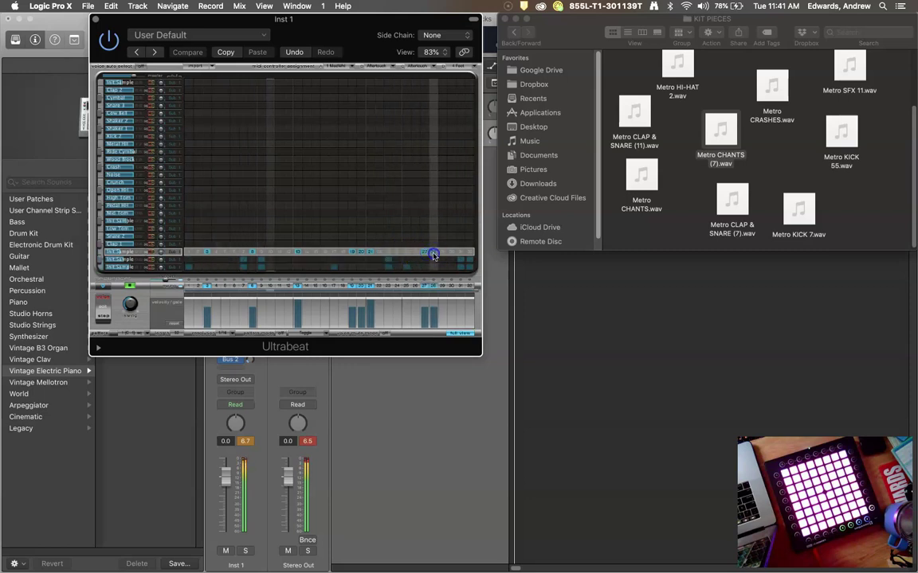
left_click(451, 251)
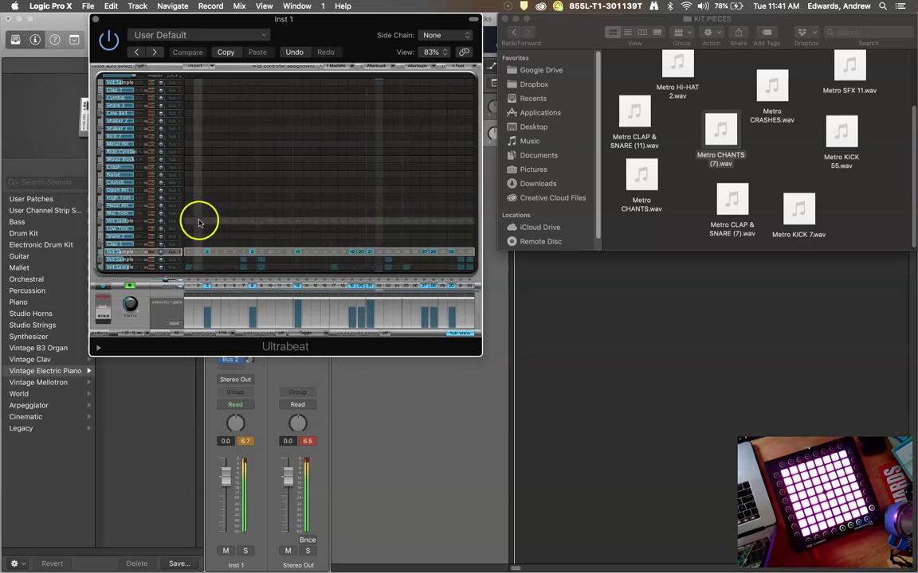
Fill the Init Sample voice between Mid Tom and Low Tom through step 31, leaving gaps on steps 8, 11, 13, 20, 24 and 28.
left_click(191, 221)
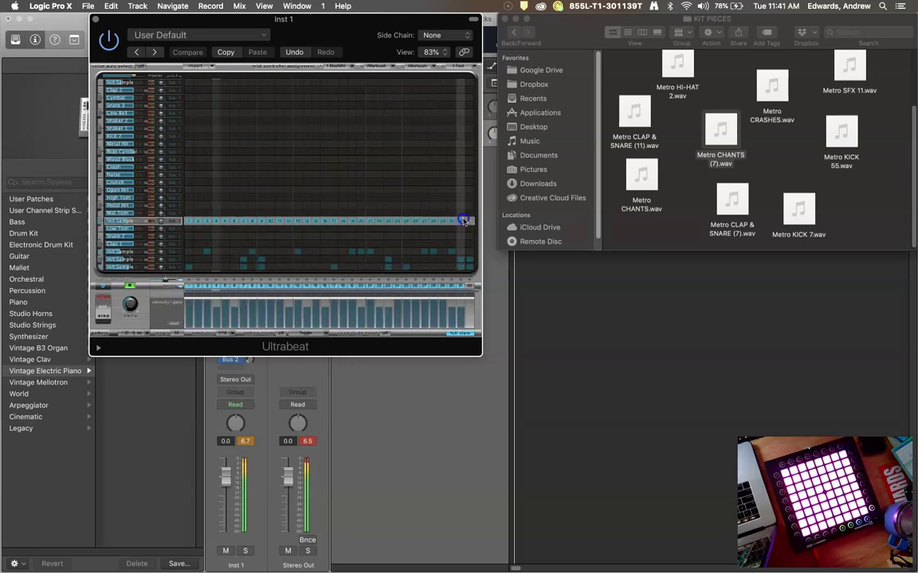
left_click_drag(124, 223, 119, 222)
mouse_move(354, 228)
left_mouse_down()
mouse_move(359, 223)
mouse_move(252, 225)
mouse_move(275, 221)
mouse_move(318, 250)
mouse_move(431, 237)
left_mouse_up()
left_click(433, 223)
left_click(397, 222)
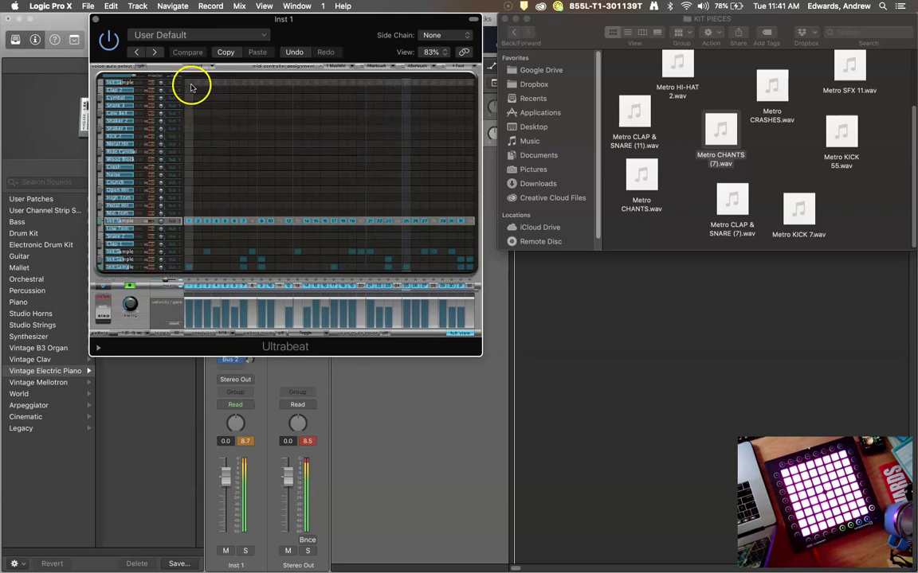
Program the topmost voice on steps 1, 15, 16, 17, 27 and 30, lengthening the gates of steps 1, 17 and 30, and stop playback.
left_click(189, 83)
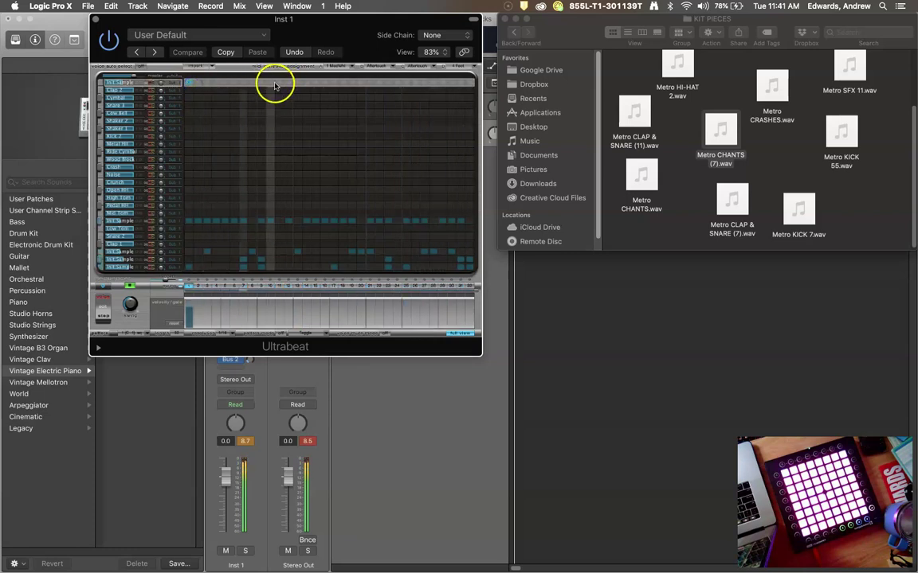
left_click_drag(192, 313, 227, 313)
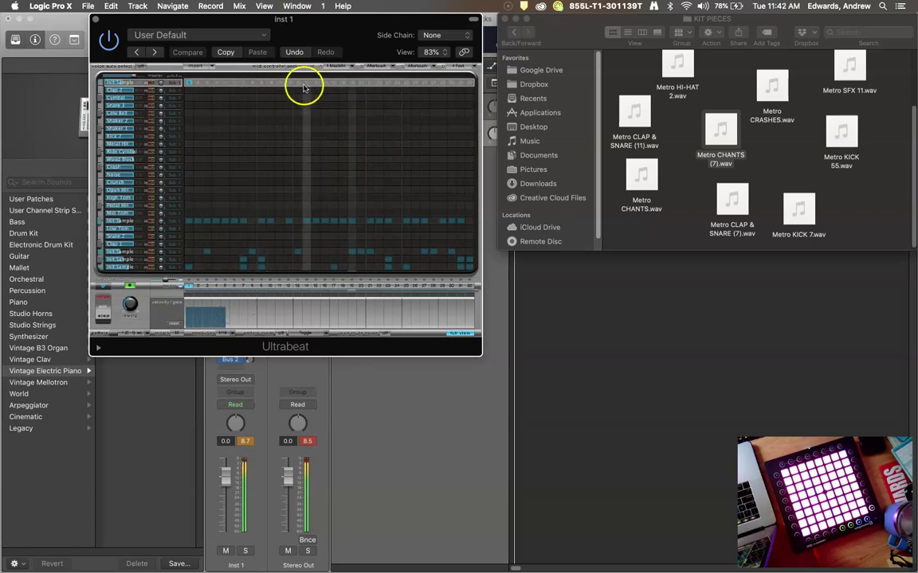
left_click_drag(315, 83, 331, 82)
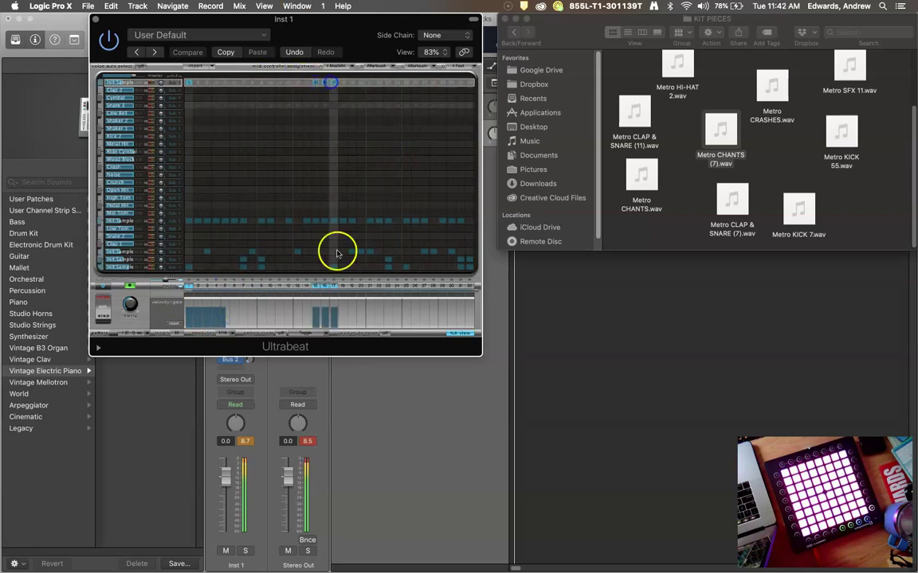
left_click_drag(332, 316, 360, 312)
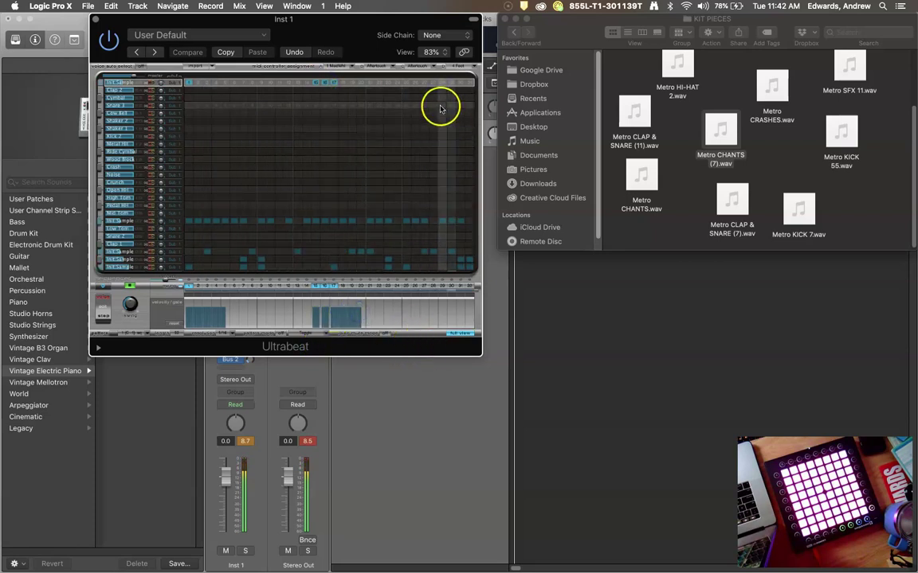
left_click(429, 84)
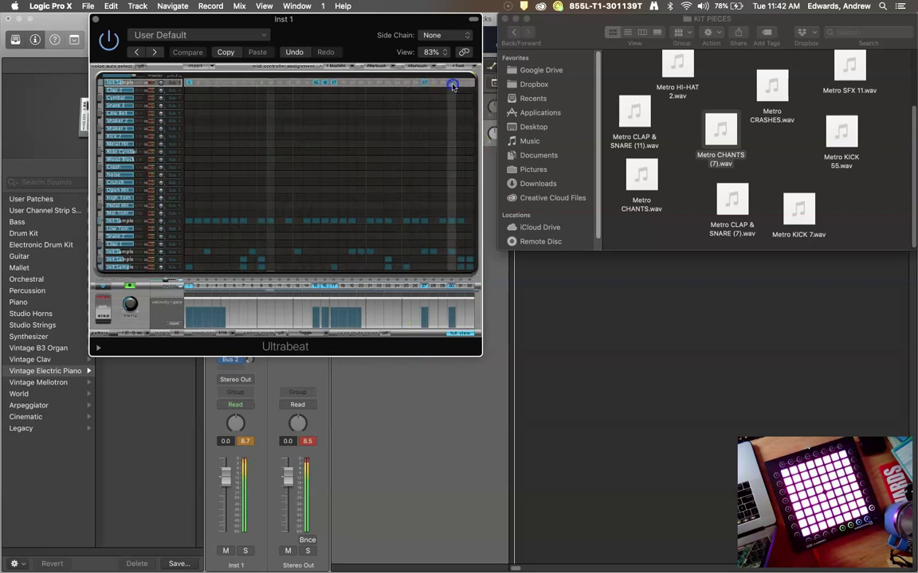
left_click(463, 312)
left_click_drag(466, 312, 485, 315)
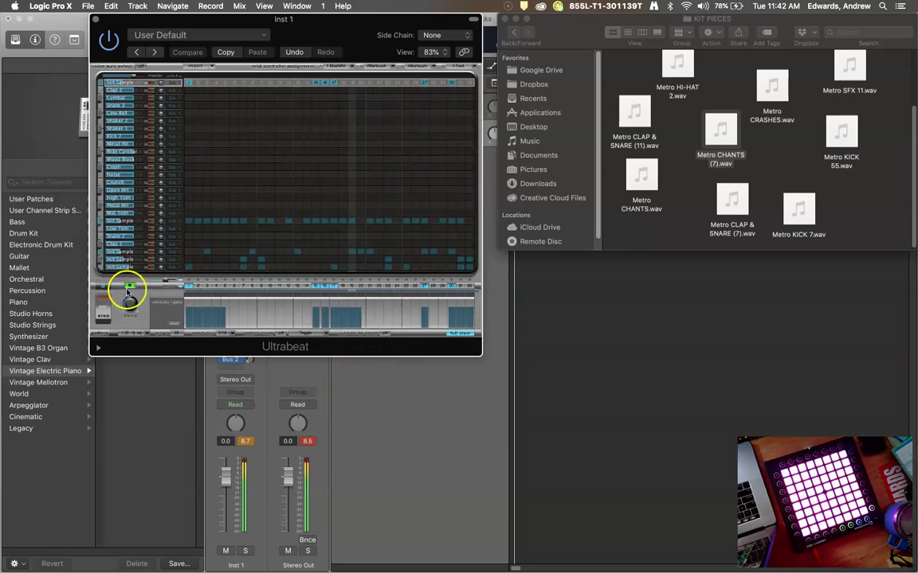
left_click(130, 287)
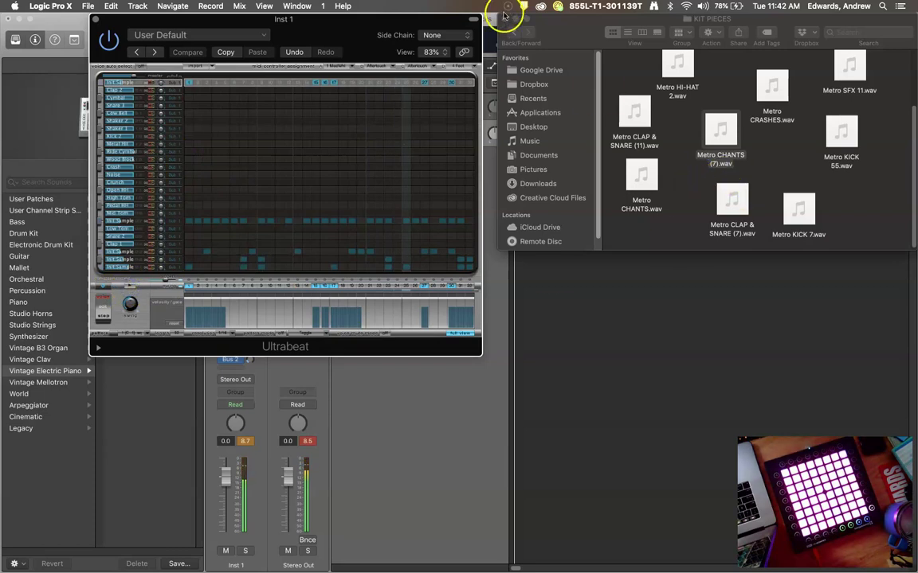
Close the KIT PIECES folder window and place the Ultrabeat pattern as a MIDI region at bar 1 of the Inst 1 track.
left_click(504, 17)
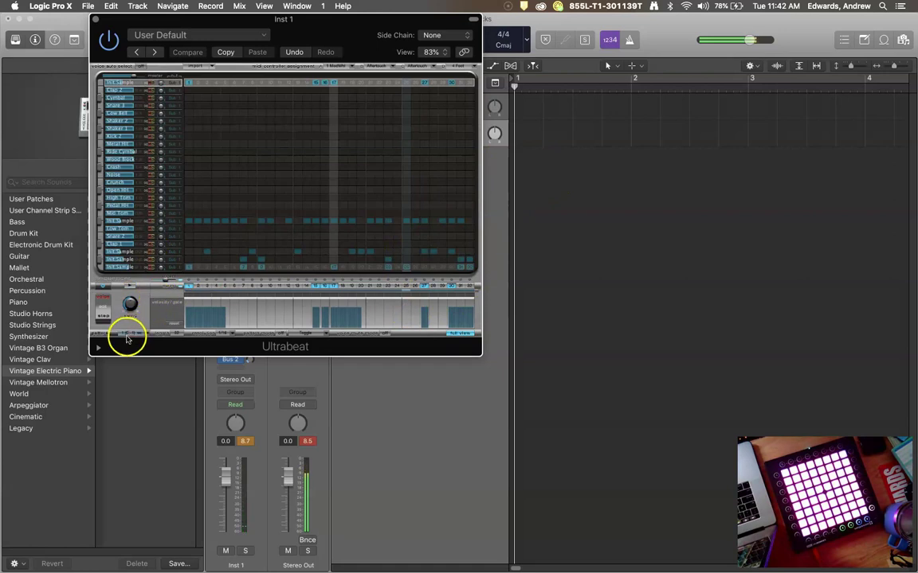
left_click_drag(186, 324, 566, 142)
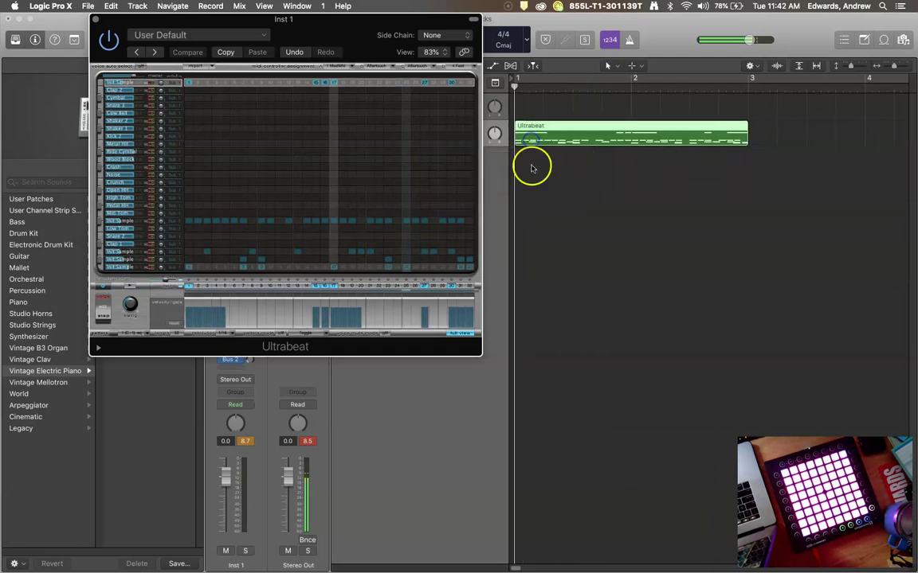
Turn off Ultrabeat's sequencer, close its window and play back the Ultrabeat region from bar 1 to its end.
left_click(99, 289)
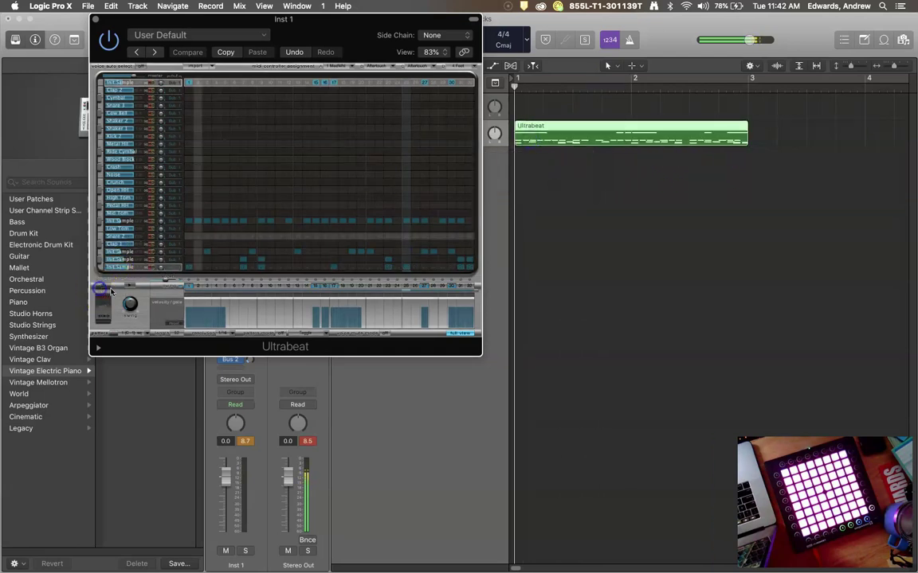
left_click(95, 19)
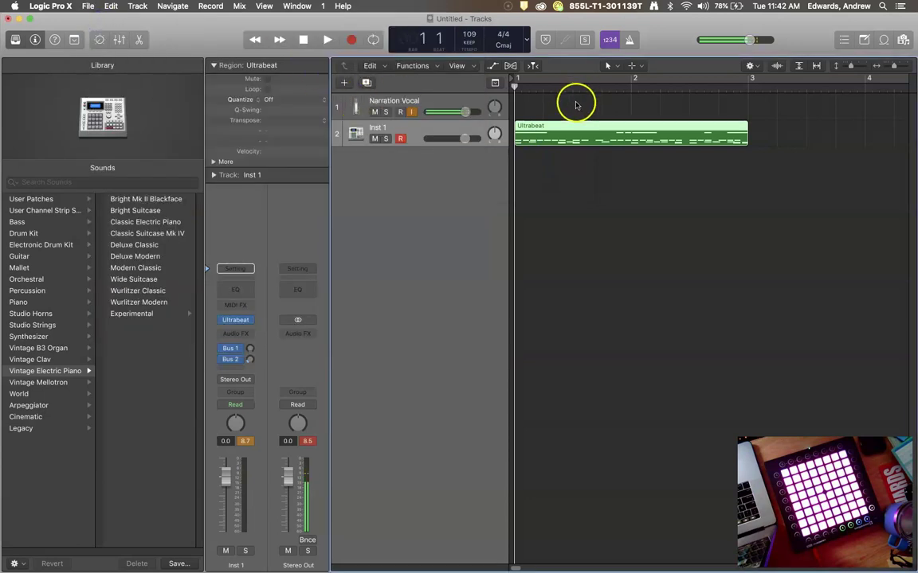
key("space")
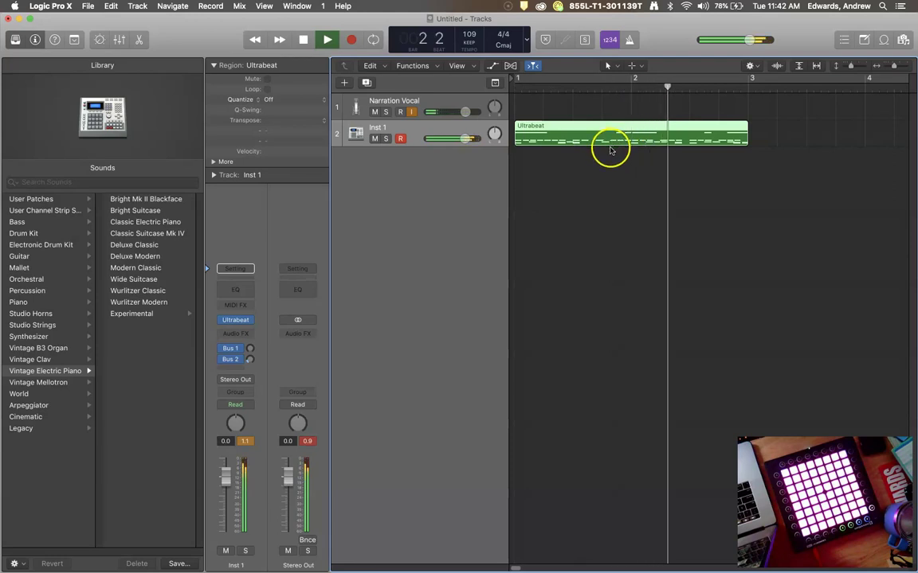
key("space")
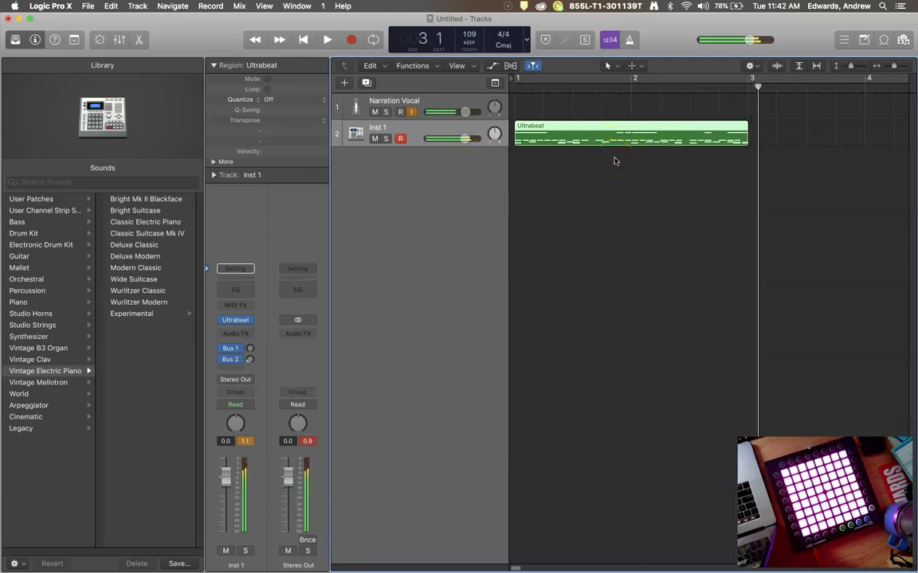